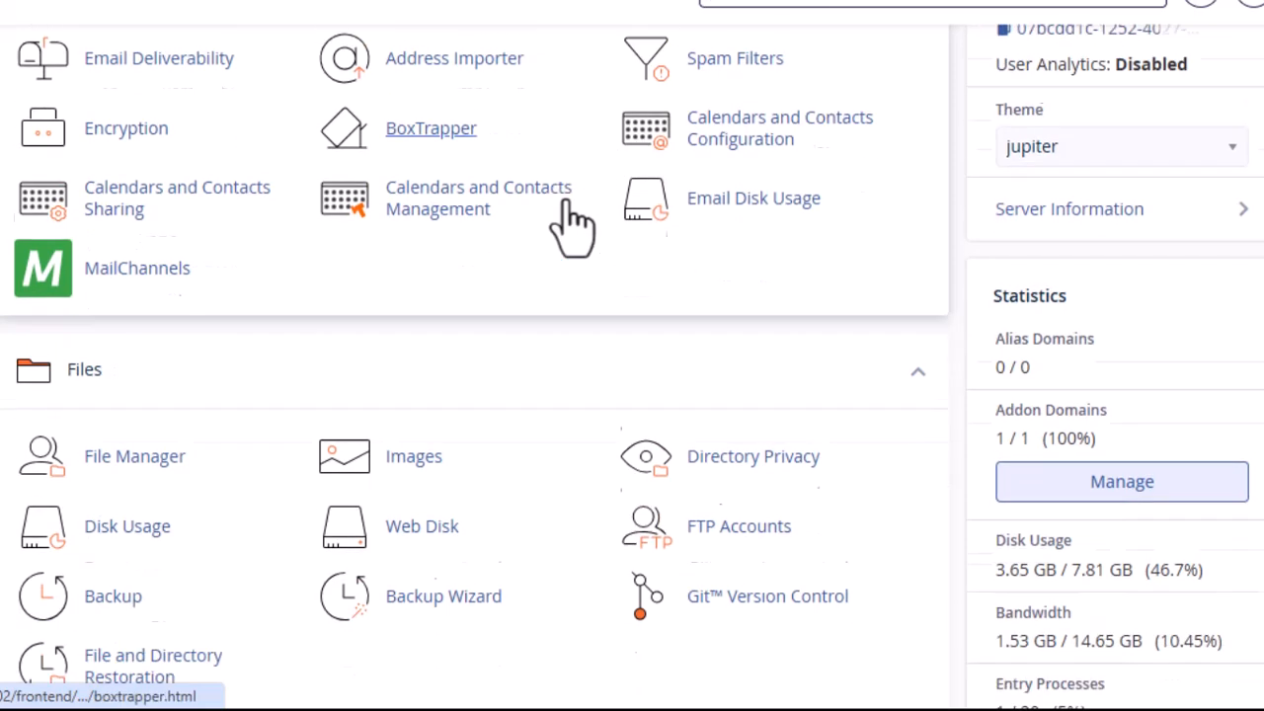
- Open the Domains management page and start creating a new domain
{"action": "scroll", "coordinate": [513, 242], "scroll_direction": "down", "scroll_amount": 3}
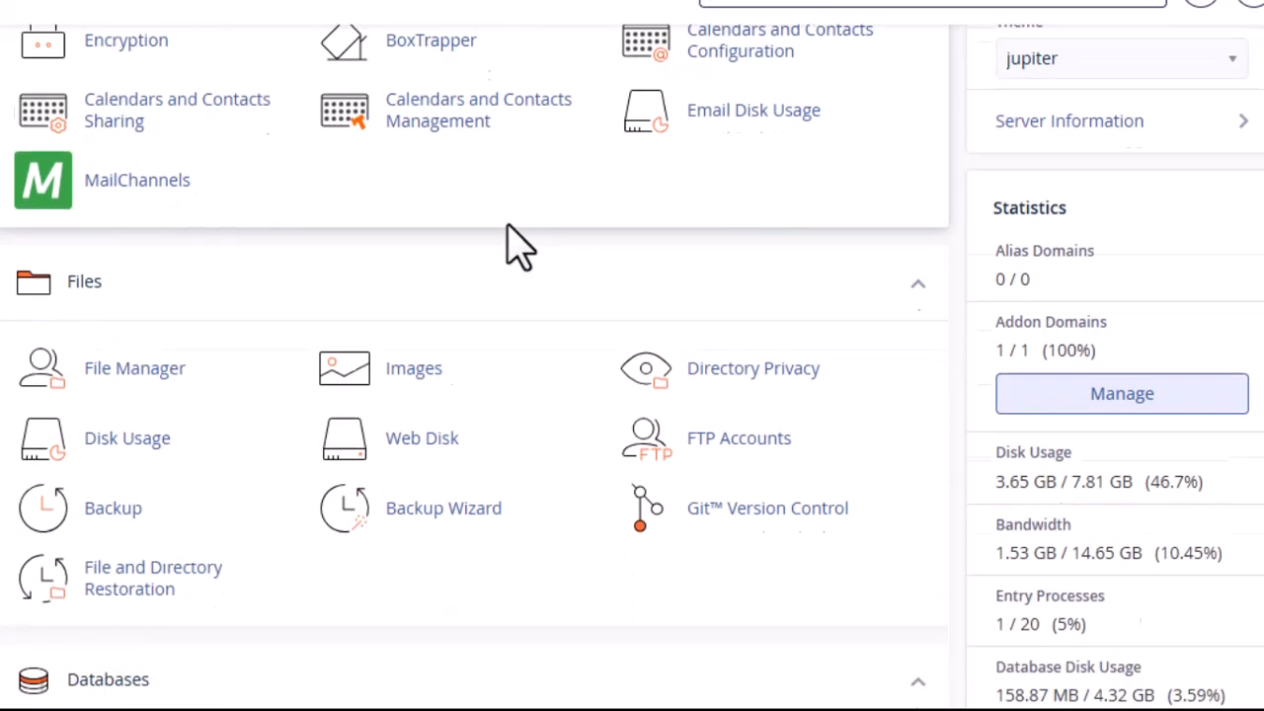
{"action": "scroll", "coordinate": [541, 291], "scroll_direction": "down", "scroll_amount": 4}
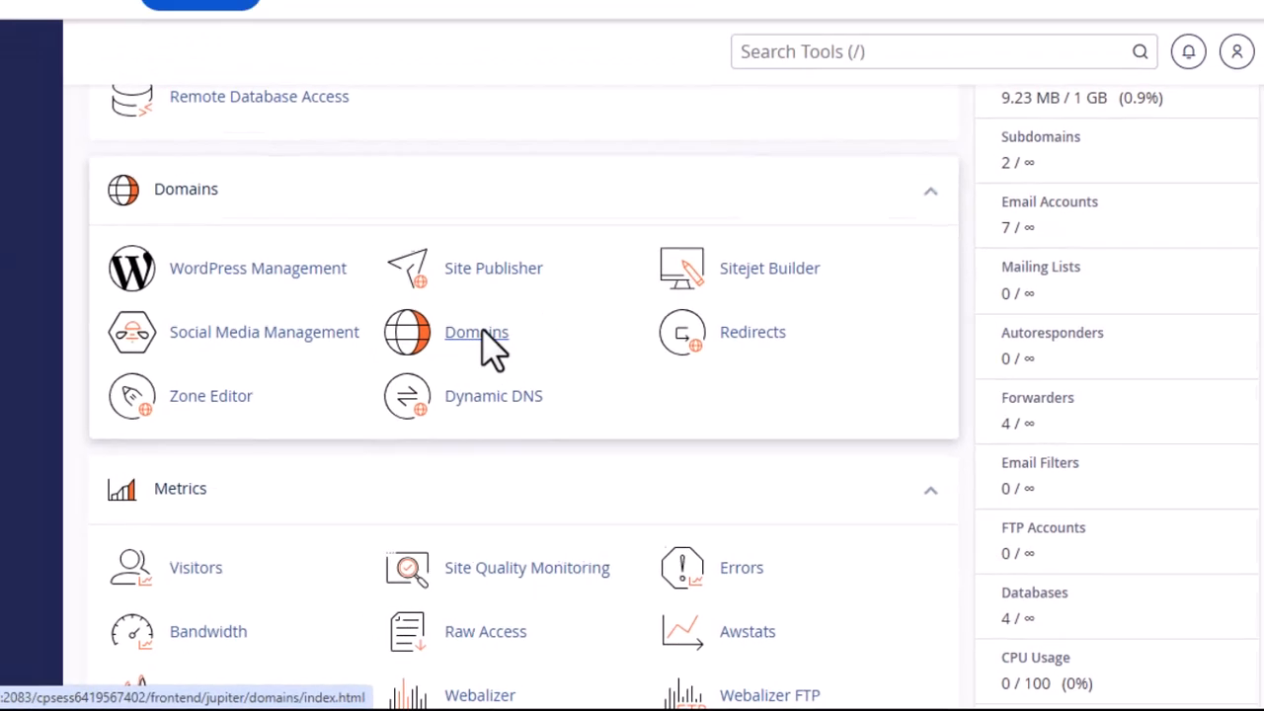
{"action": "left_click", "coordinate": [482, 332]}
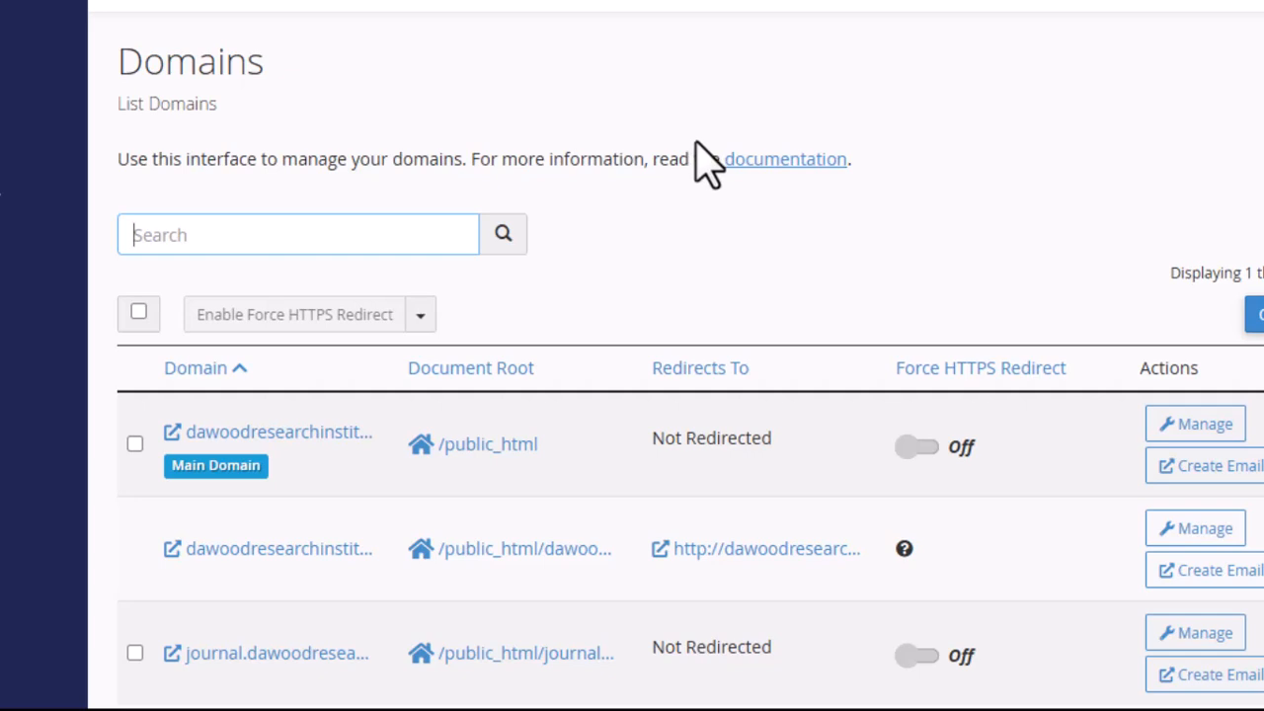
{"action": "scroll", "coordinate": [719, 162], "scroll_direction": "down", "scroll_amount": 2}
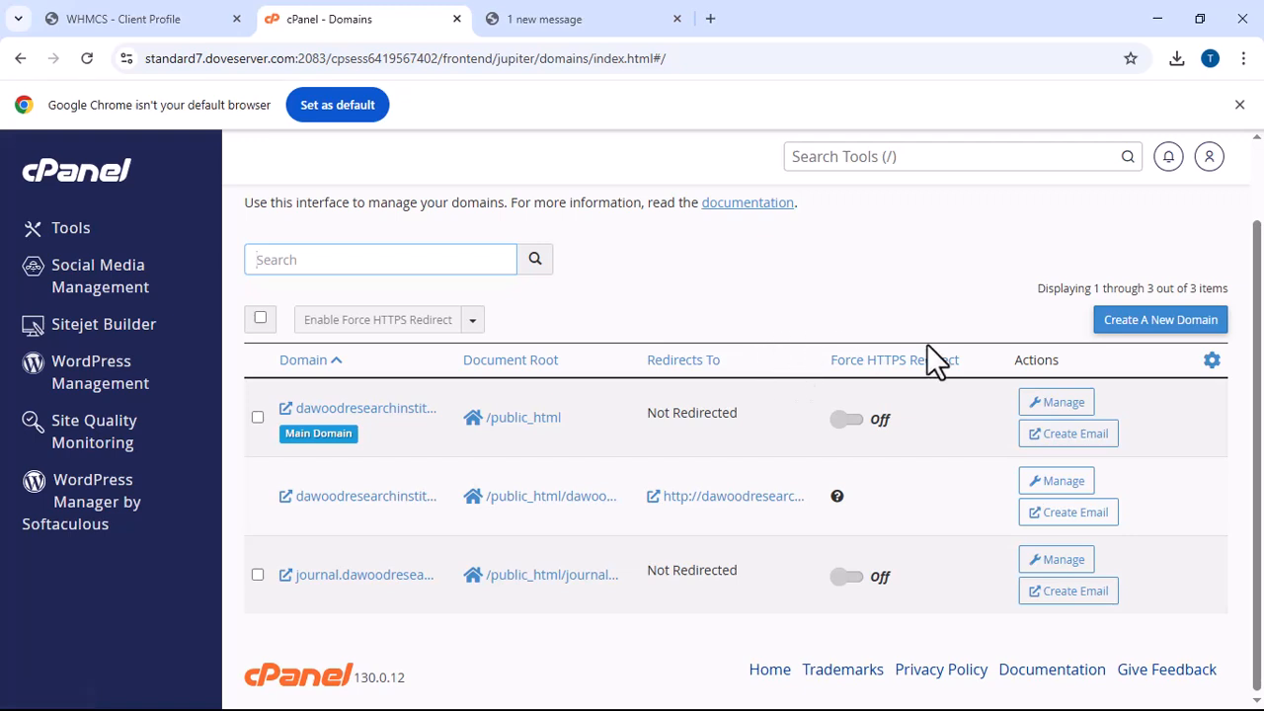
{"action": "left_click", "coordinate": [1138, 322]}
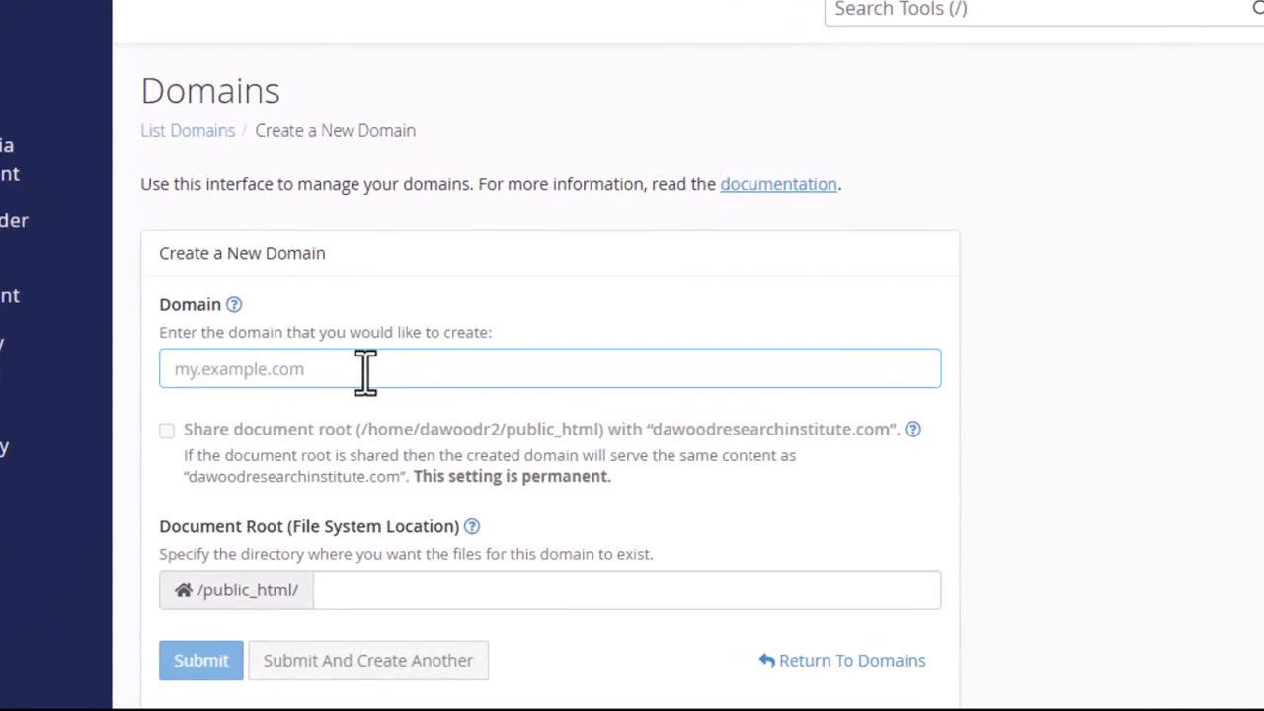
- Try to create the domain tango.ibzar.com.ng with the document root tango.ibzar.com.ng, and return to the domain list
{"action": "left_click", "coordinate": [366, 371]}
{"action": "left_click", "coordinate": [360, 427]}
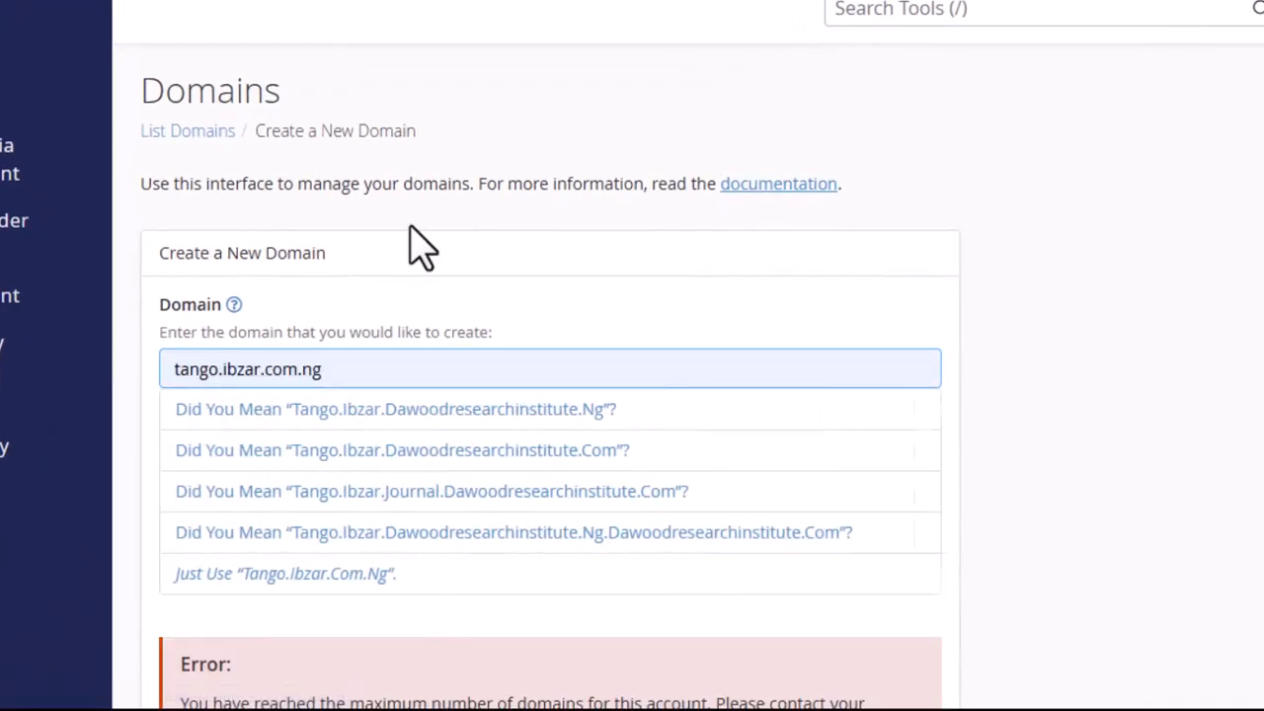
{"action": "scroll", "coordinate": [435, 336], "scroll_direction": "down", "scroll_amount": 5}
{"action": "scroll", "coordinate": [474, 415], "scroll_direction": "down", "scroll_amount": 3}
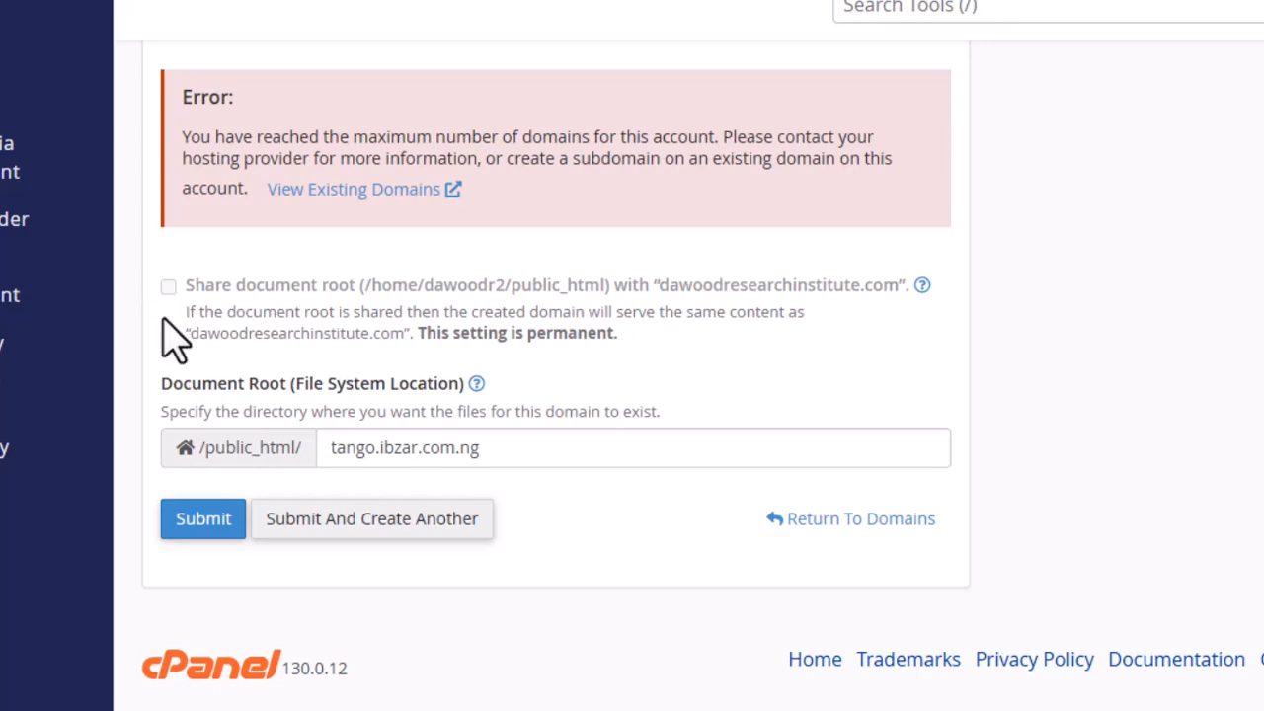
{"action": "left_click", "coordinate": [208, 528]}
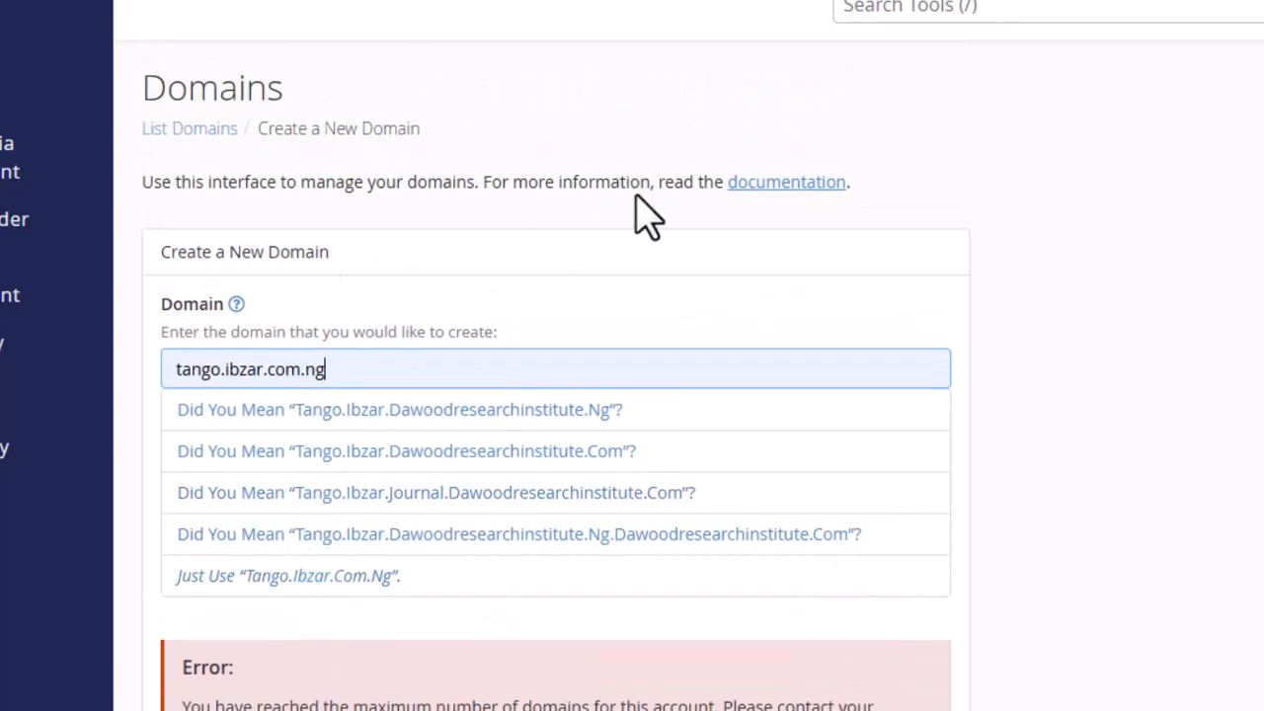
{"action": "left_click", "coordinate": [188, 133]}
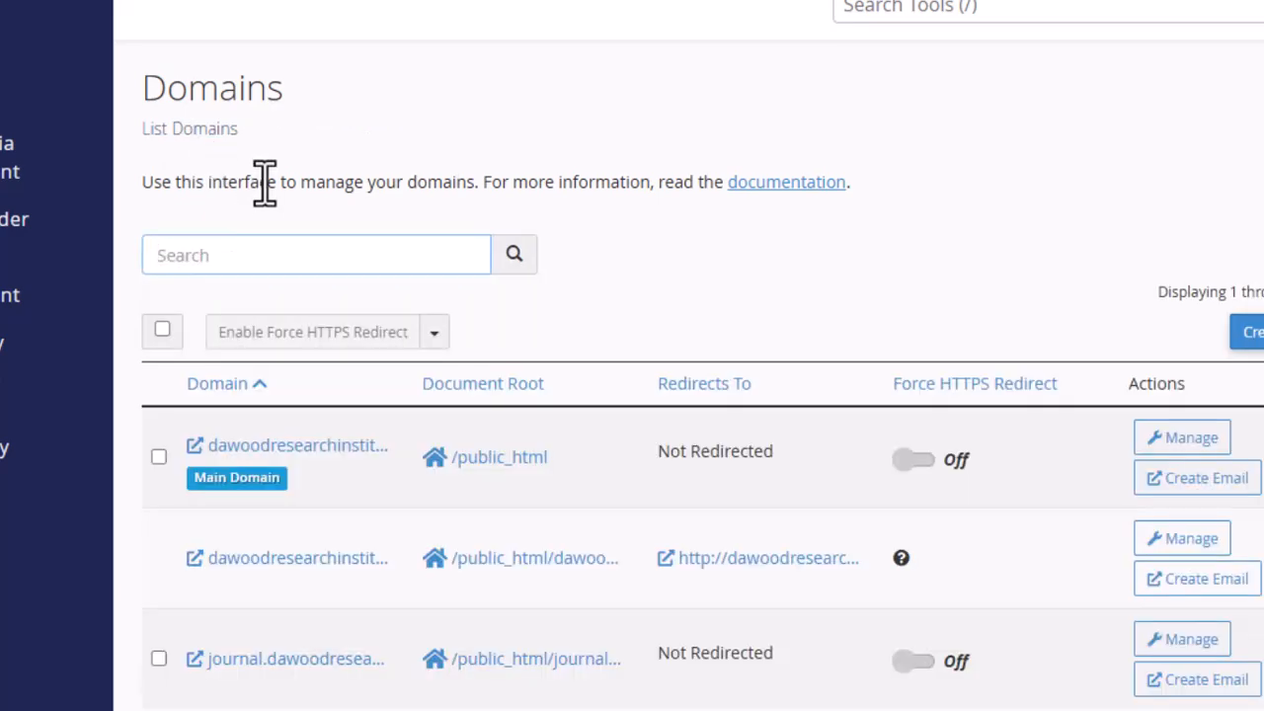
- Open the document root of dawoodresearchinstitute.ng from the domain list, and return to the list
{"action": "scroll", "coordinate": [711, 385], "scroll_direction": "down", "scroll_amount": 1}
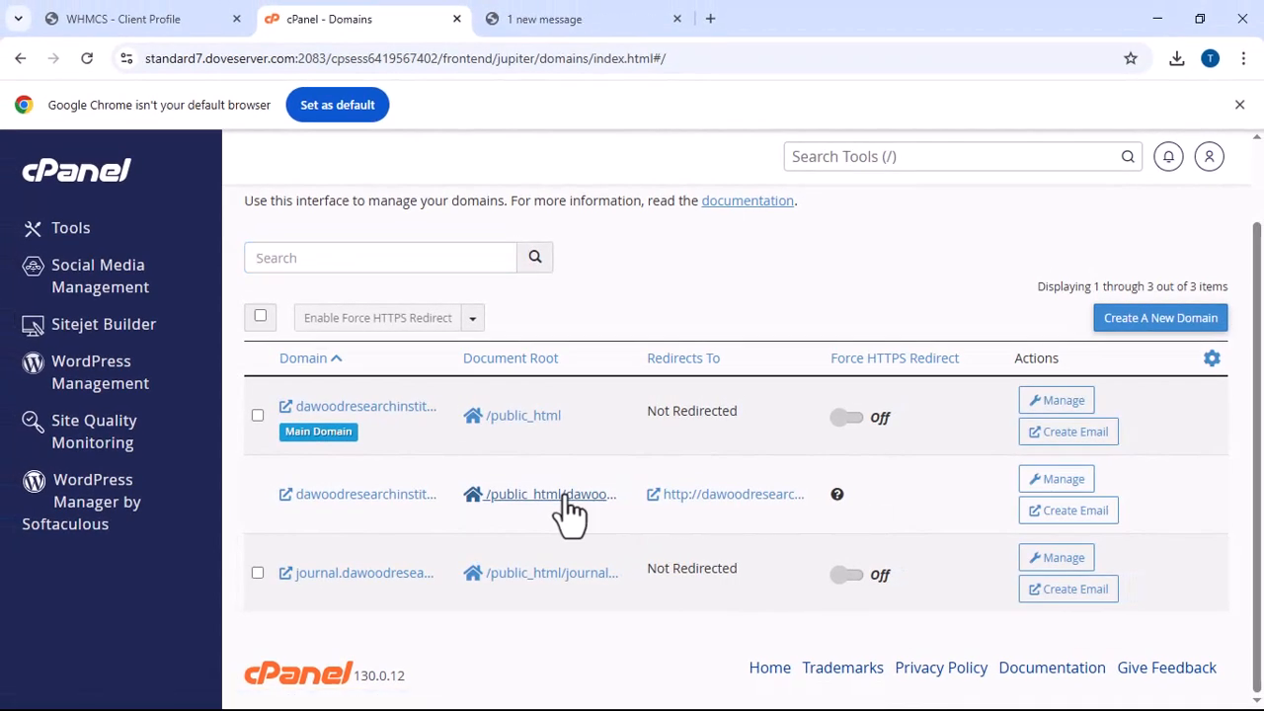
{"action": "left_click", "coordinate": [565, 495]}
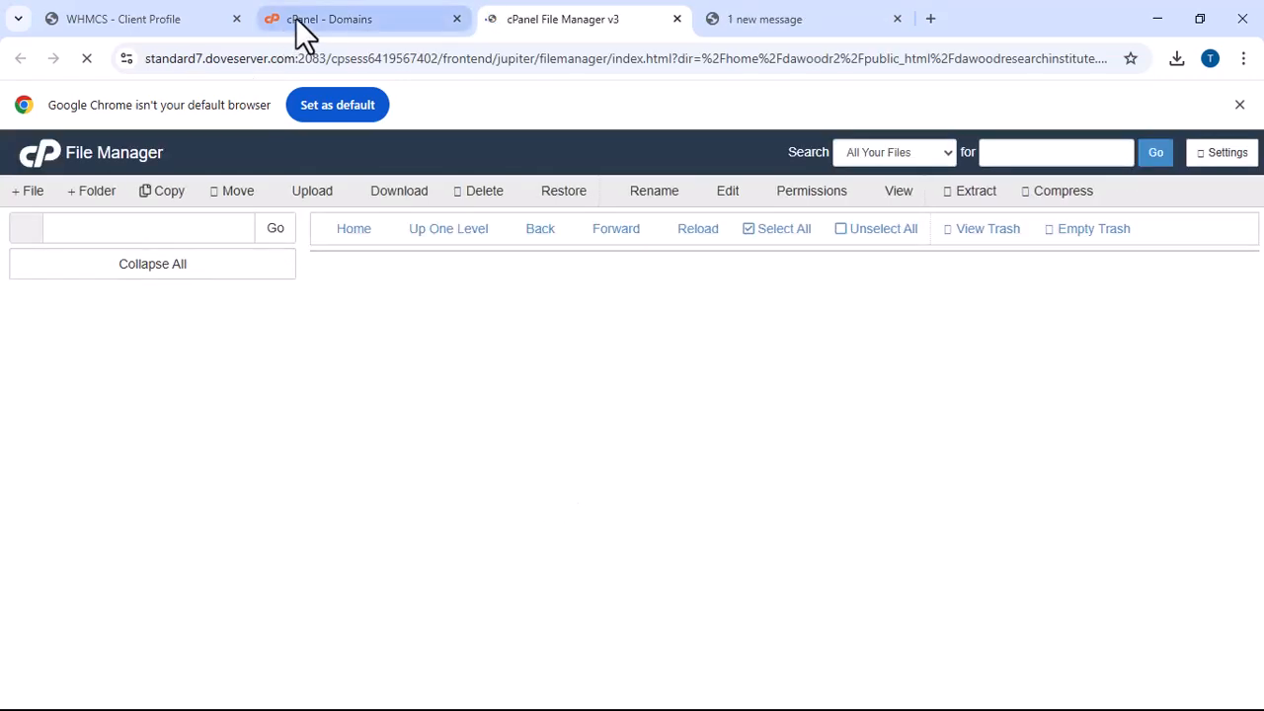
{"action": "left_click", "coordinate": [360, 19]}
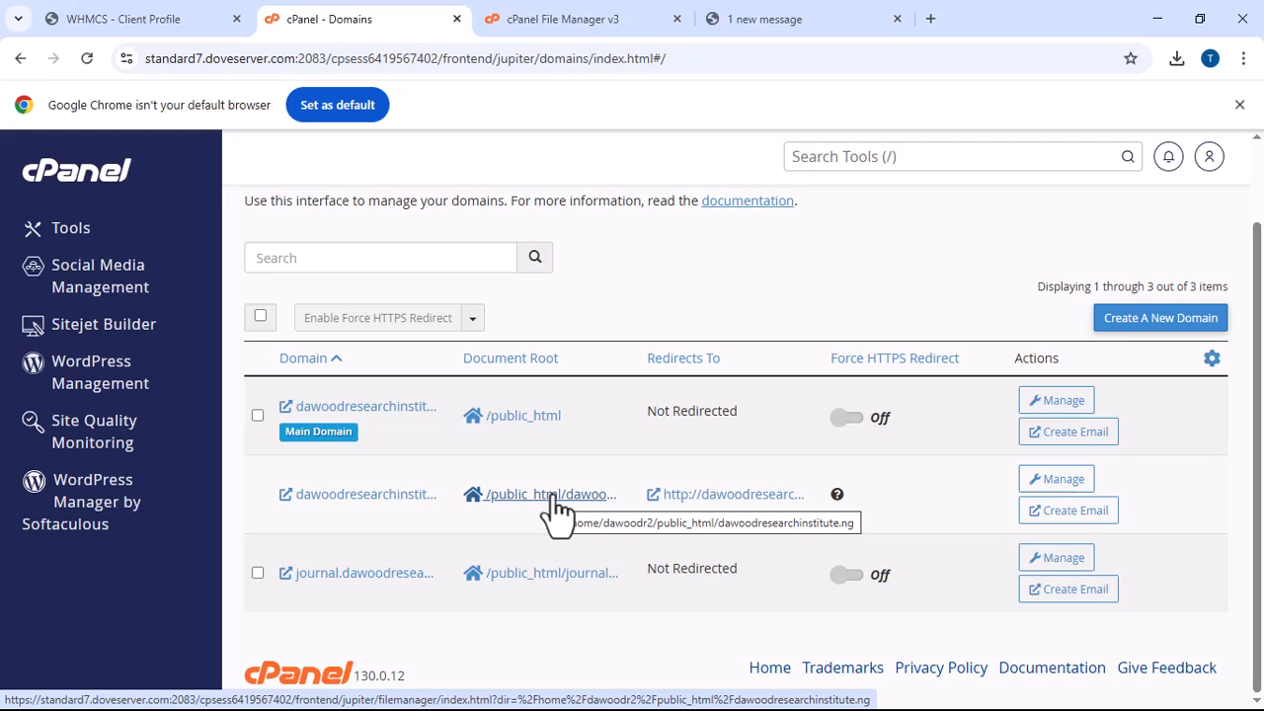
{"action": "scroll", "coordinate": [592, 493], "scroll_direction": "up", "scroll_amount": 1}
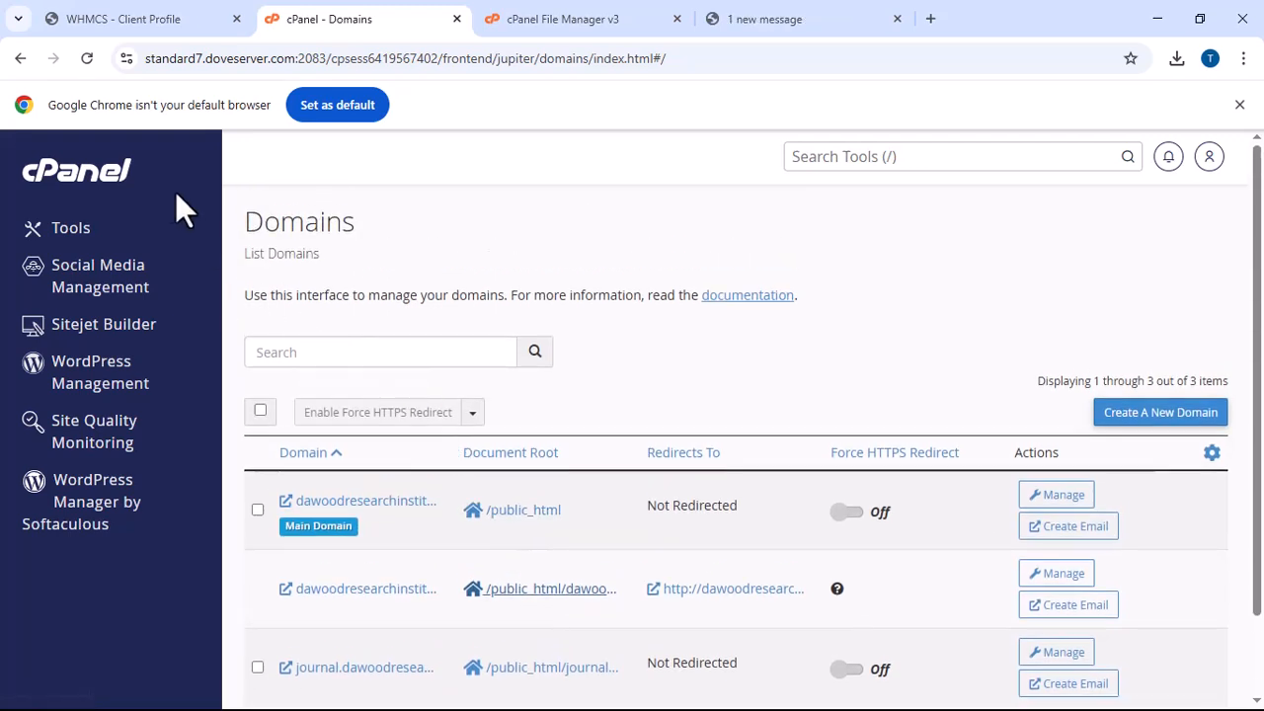
- Go back to the main tools page, open File Manager and enter the dawoodresearchinstitute.ng folder
{"action": "left_click", "coordinate": [117, 173]}
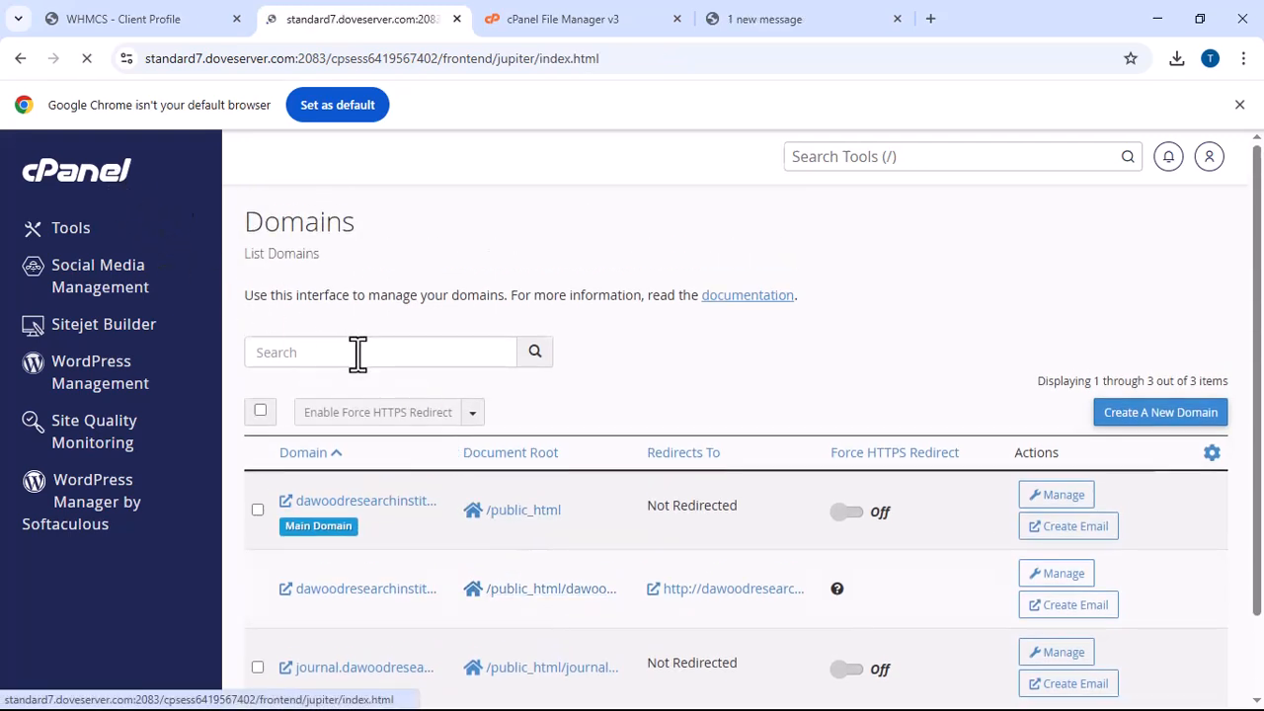
{"action": "scroll", "coordinate": [380, 366], "scroll_direction": "down", "scroll_amount": 4}
{"action": "scroll", "coordinate": [395, 395], "scroll_direction": "down", "scroll_amount": 3}
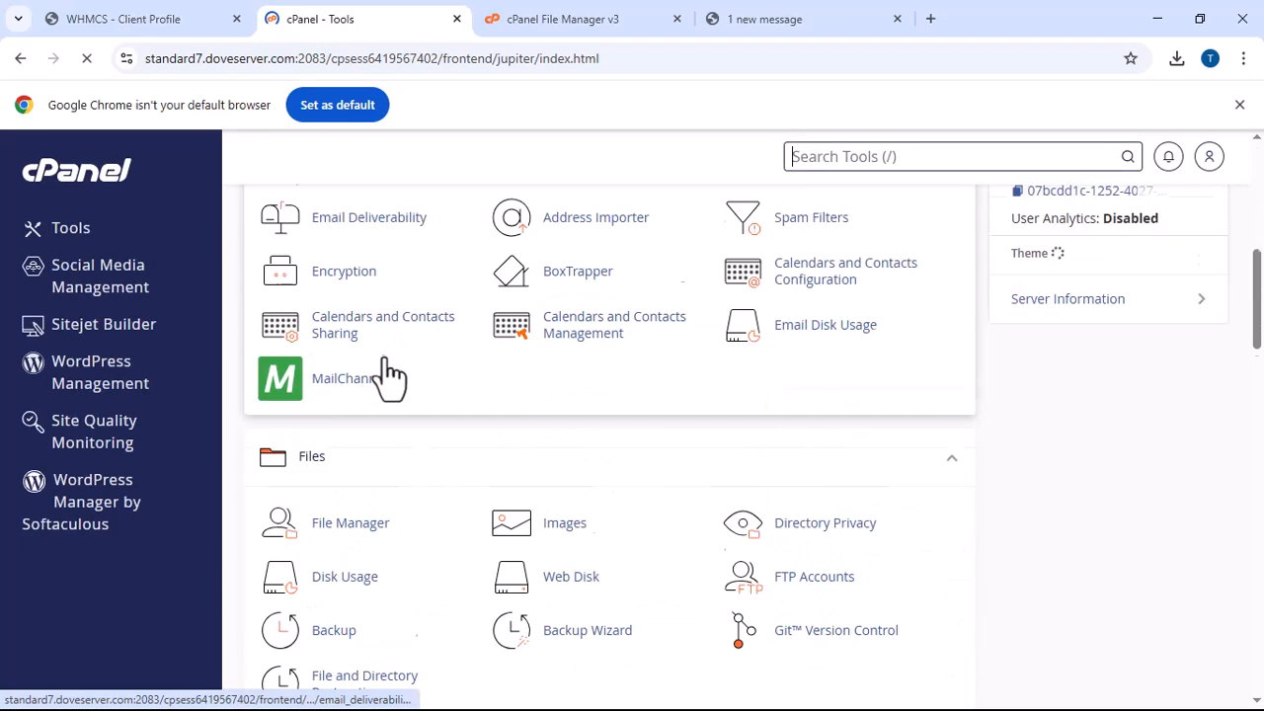
{"action": "left_click", "coordinate": [314, 335]}
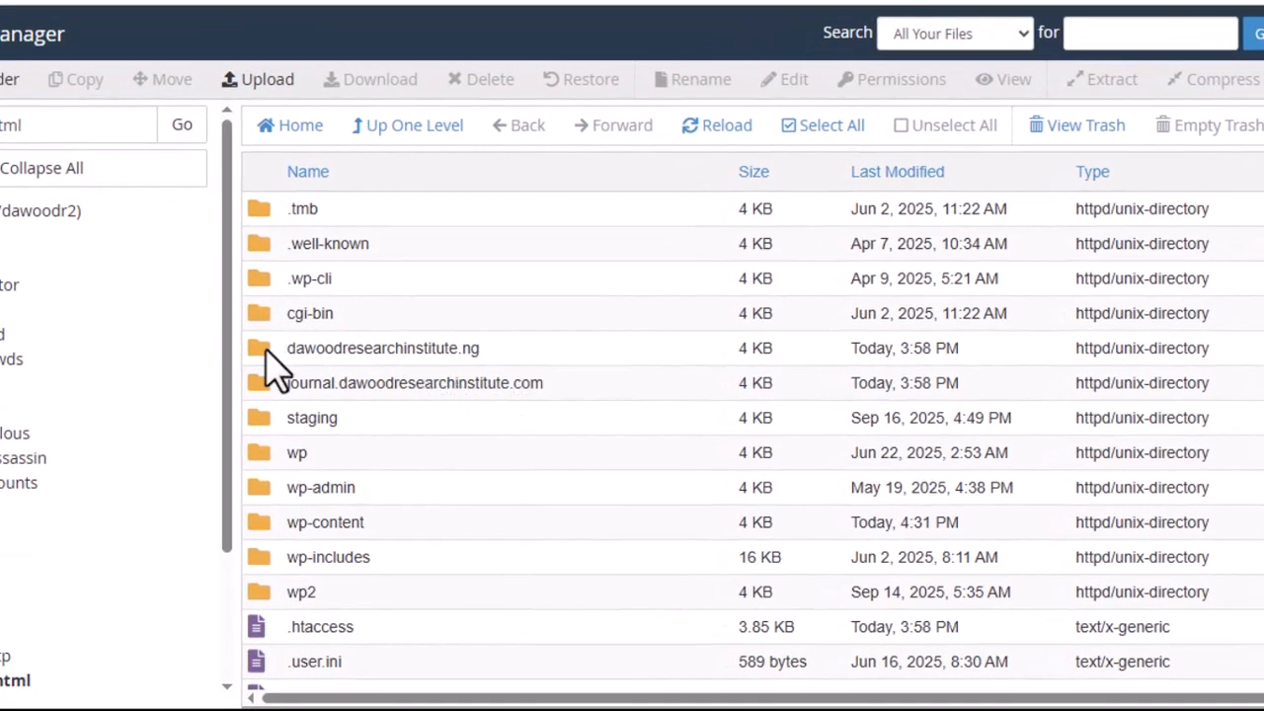
{"action": "double_click", "coordinate": [265, 350]}
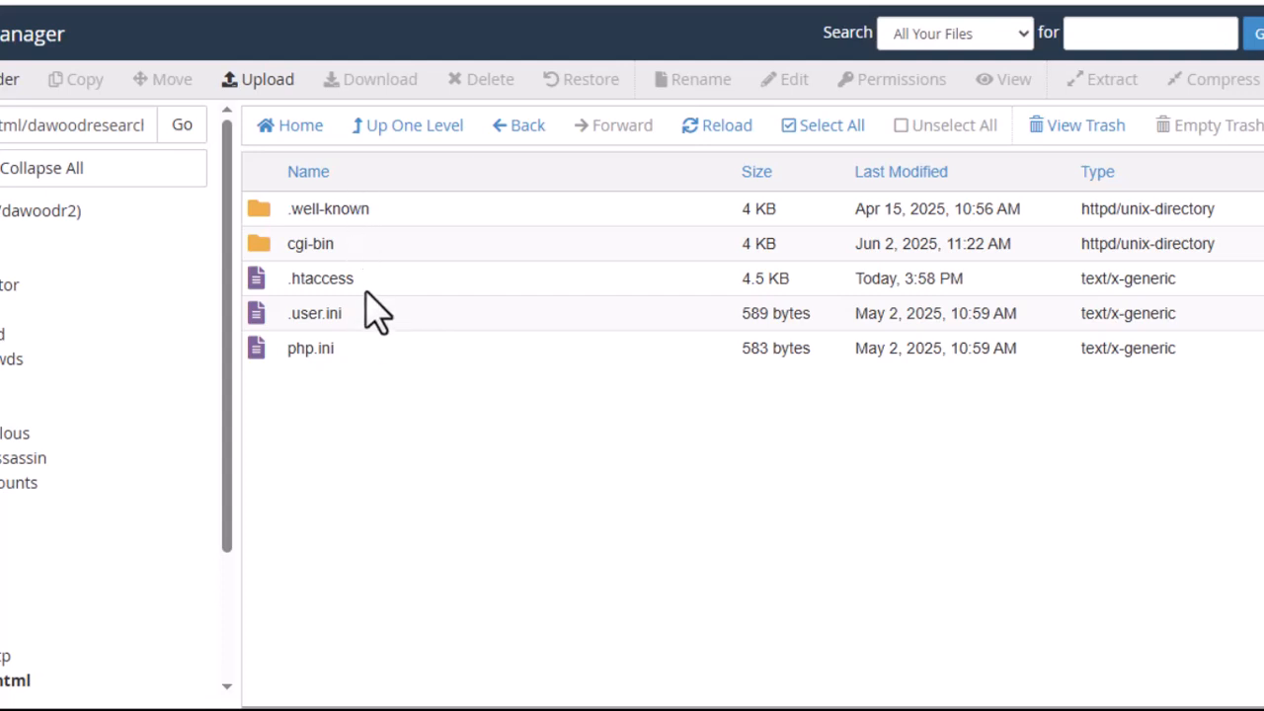
- Upload September Timetable 2025 from Downloads into the dawoodresearchinstitute.ng folder and return to the folder's file listing
{"action": "left_click", "coordinate": [281, 97]}
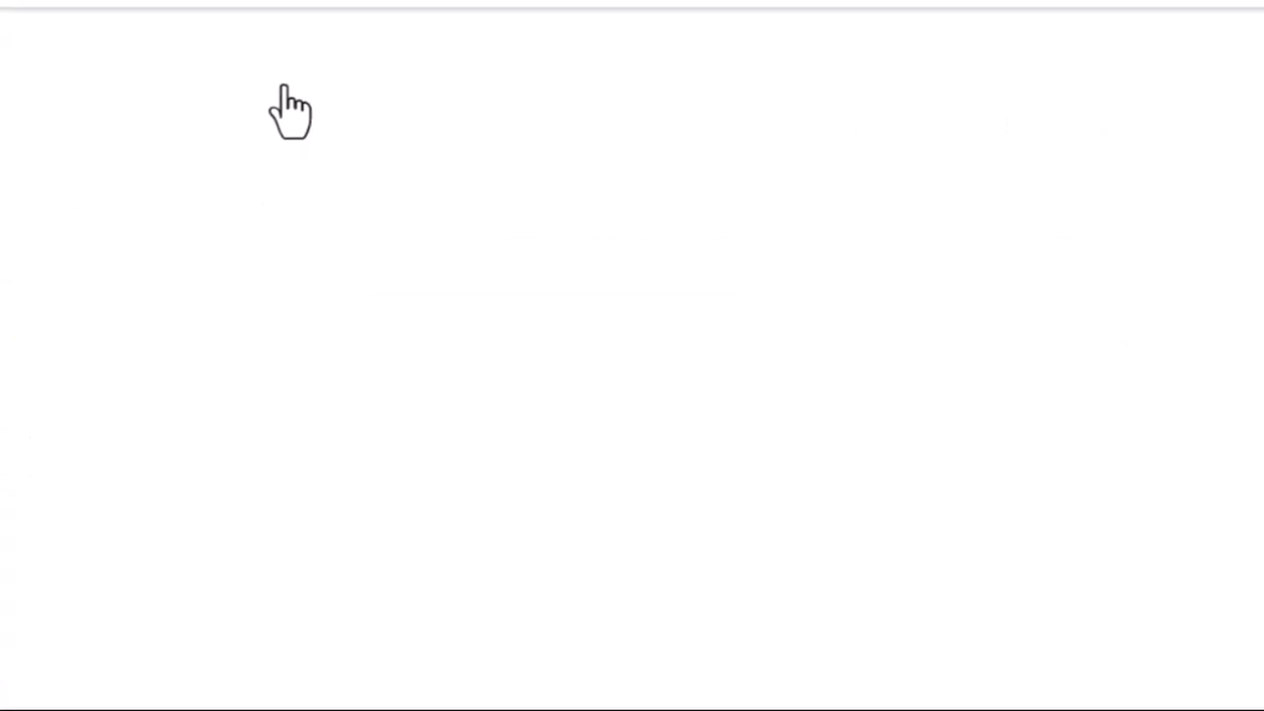
{"action": "left_click", "coordinate": [679, 447]}
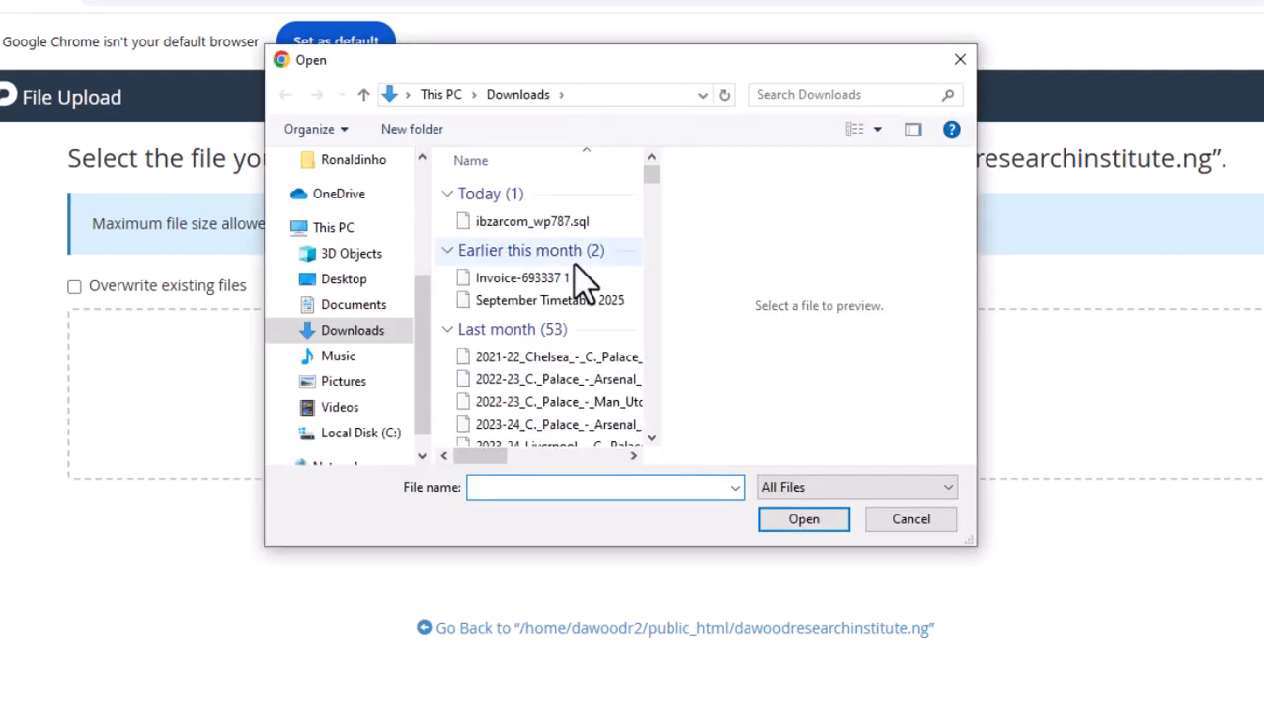
{"action": "left_click", "coordinate": [538, 302]}
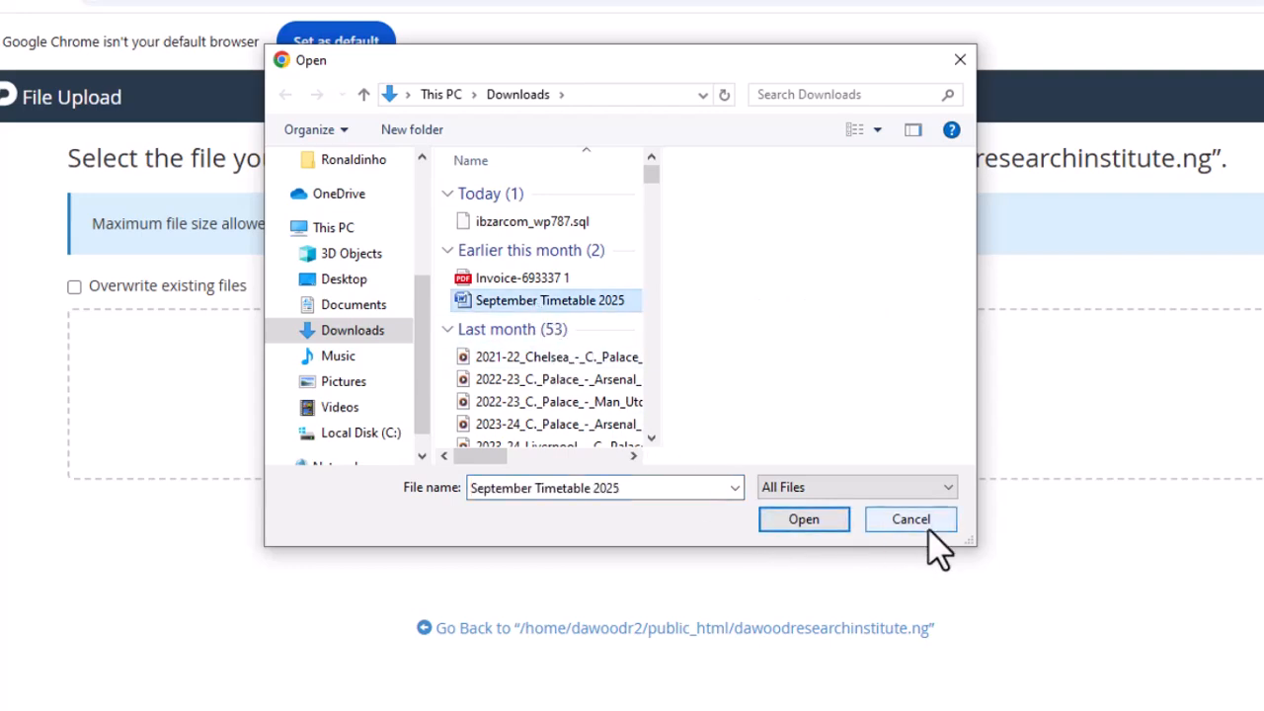
{"action": "left_click", "coordinate": [834, 521]}
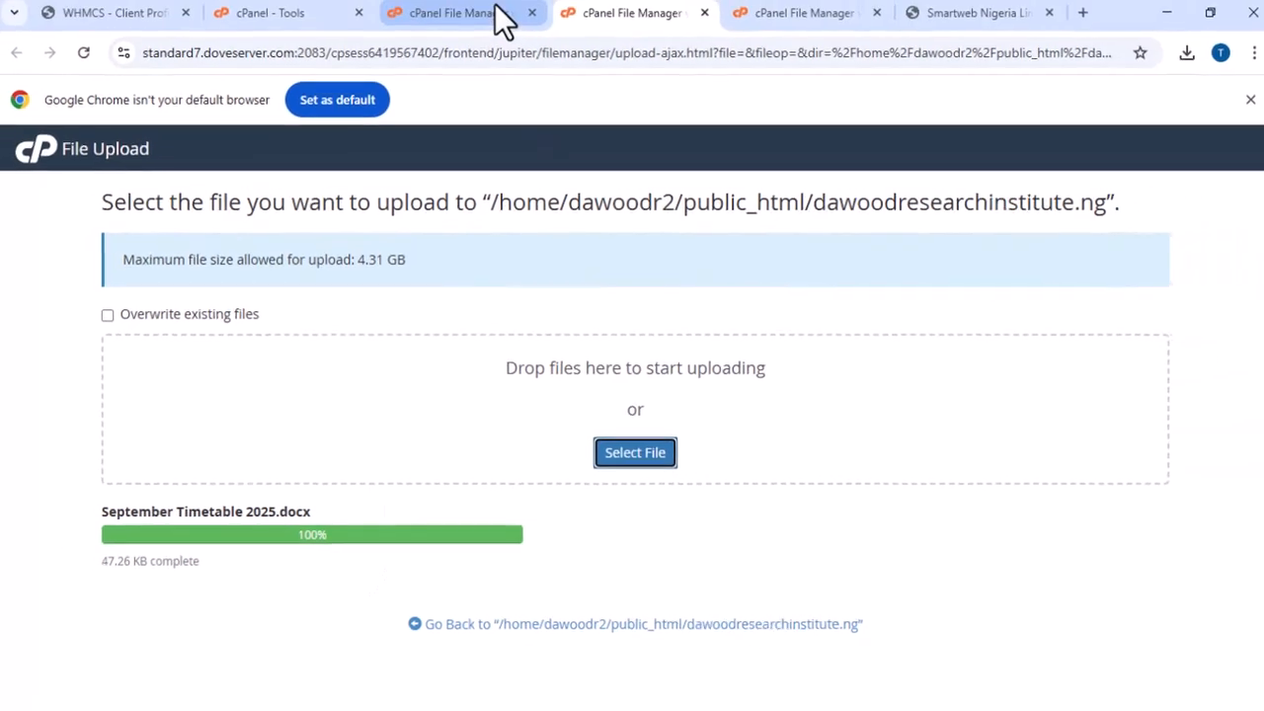
{"action": "left_click", "coordinate": [464, 19]}
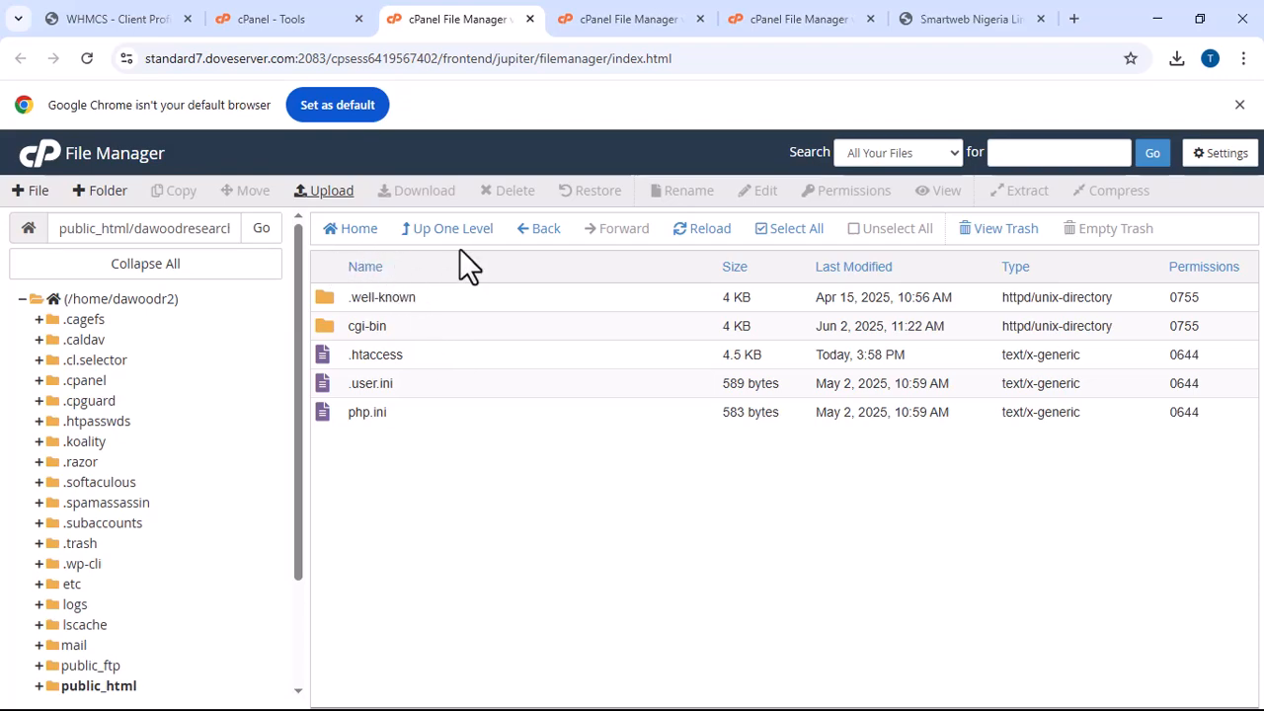
- Launch phpMyAdmin from the main tools page, expand the dawoodr2 group and open the database dawoodr2_wp34
{"action": "left_click", "coordinate": [316, 20]}
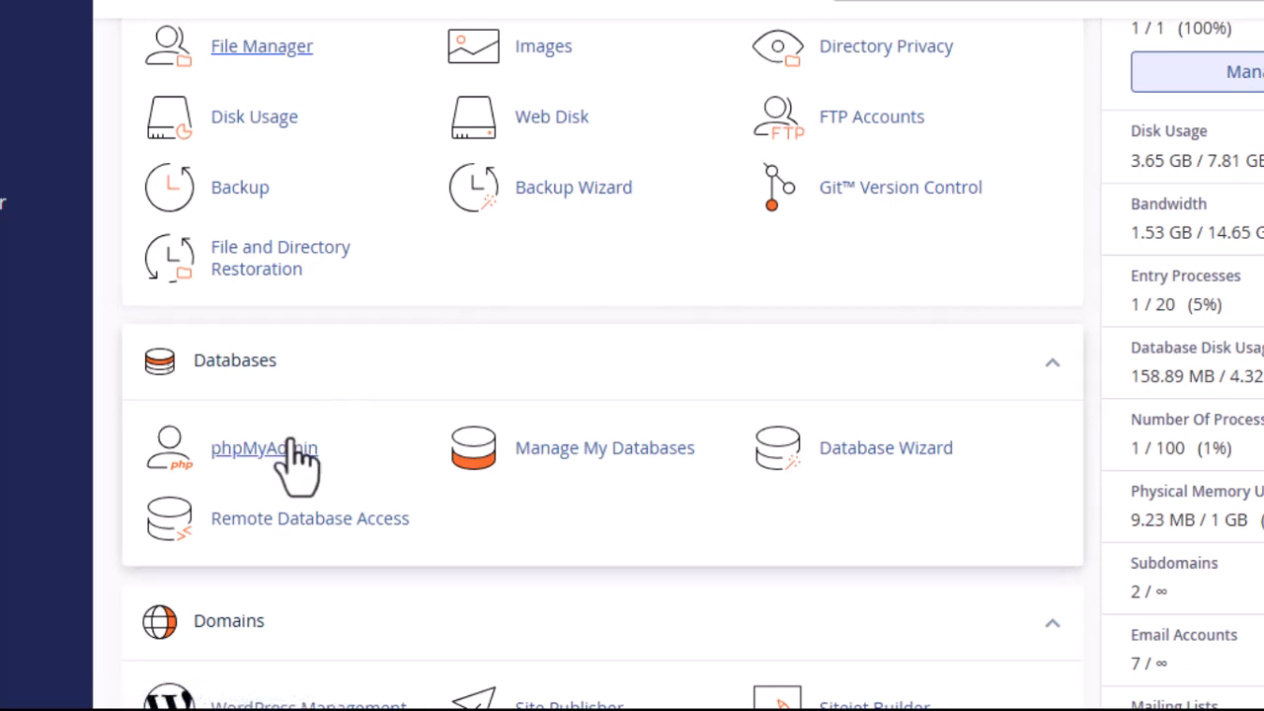
{"action": "left_click", "coordinate": [296, 582]}
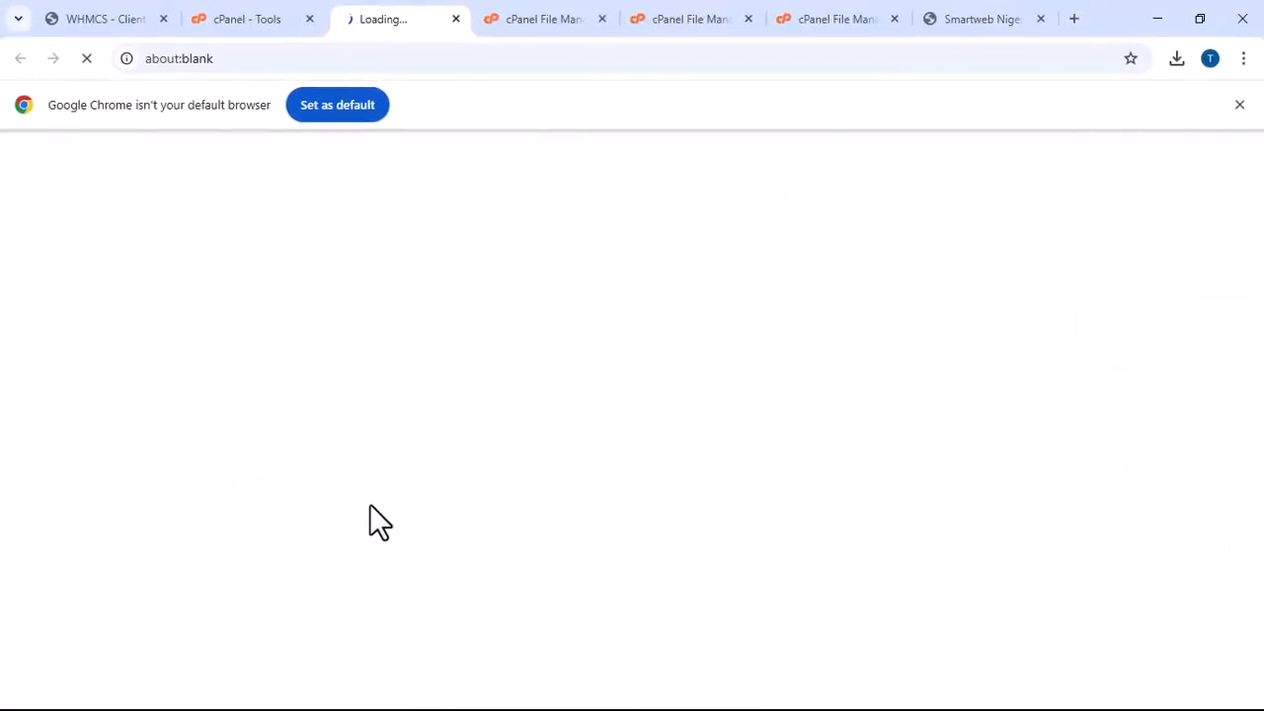
{"action": "left_click", "coordinate": [274, 16]}
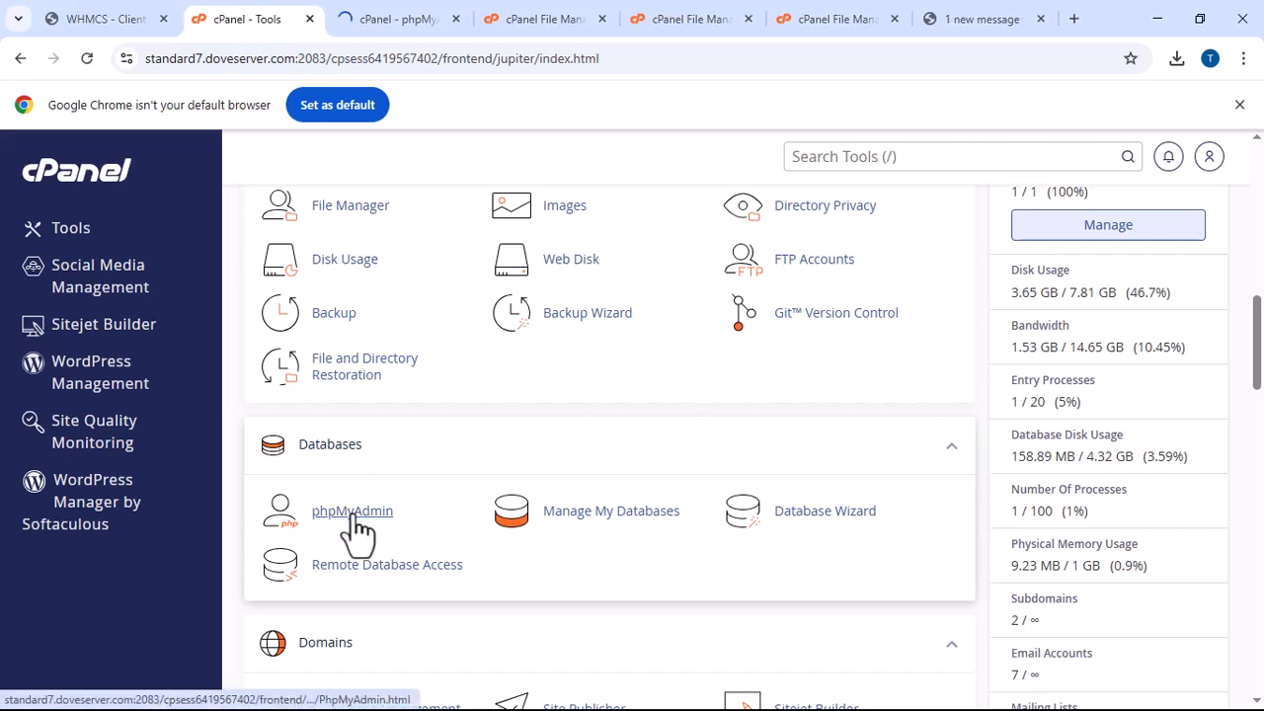
{"action": "left_click", "coordinate": [419, 16]}
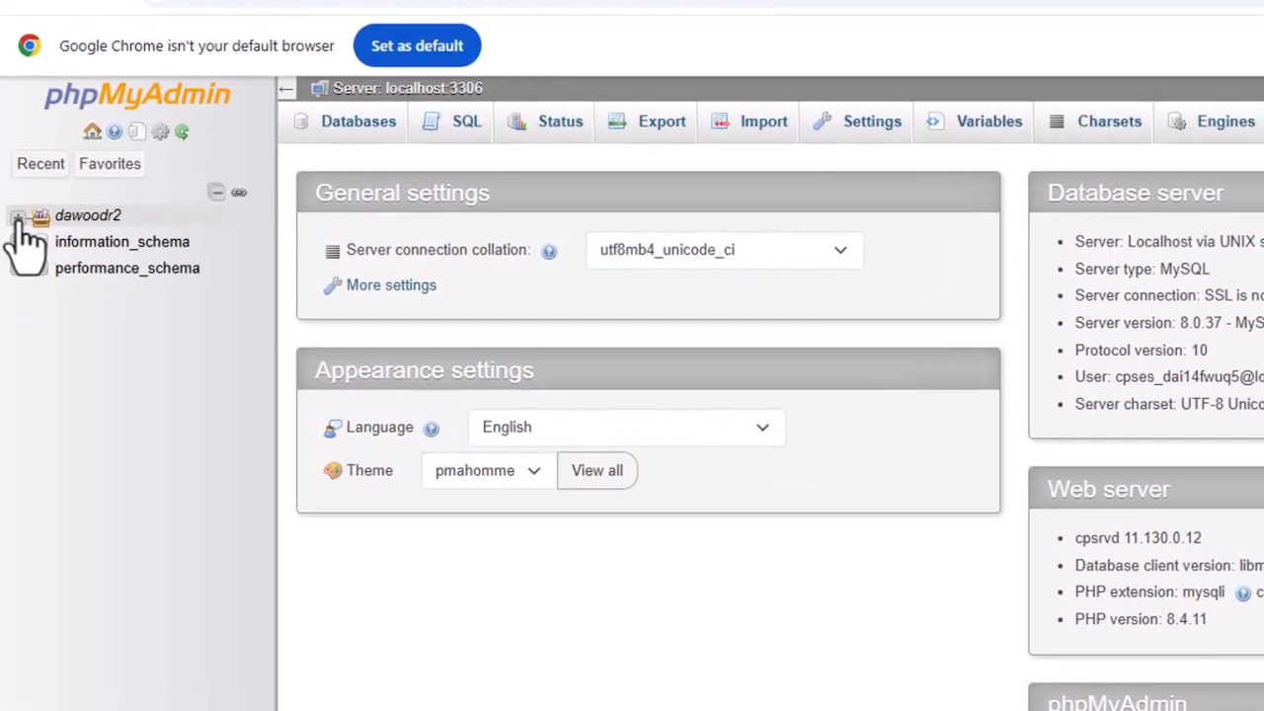
{"action": "left_click", "coordinate": [15, 242]}
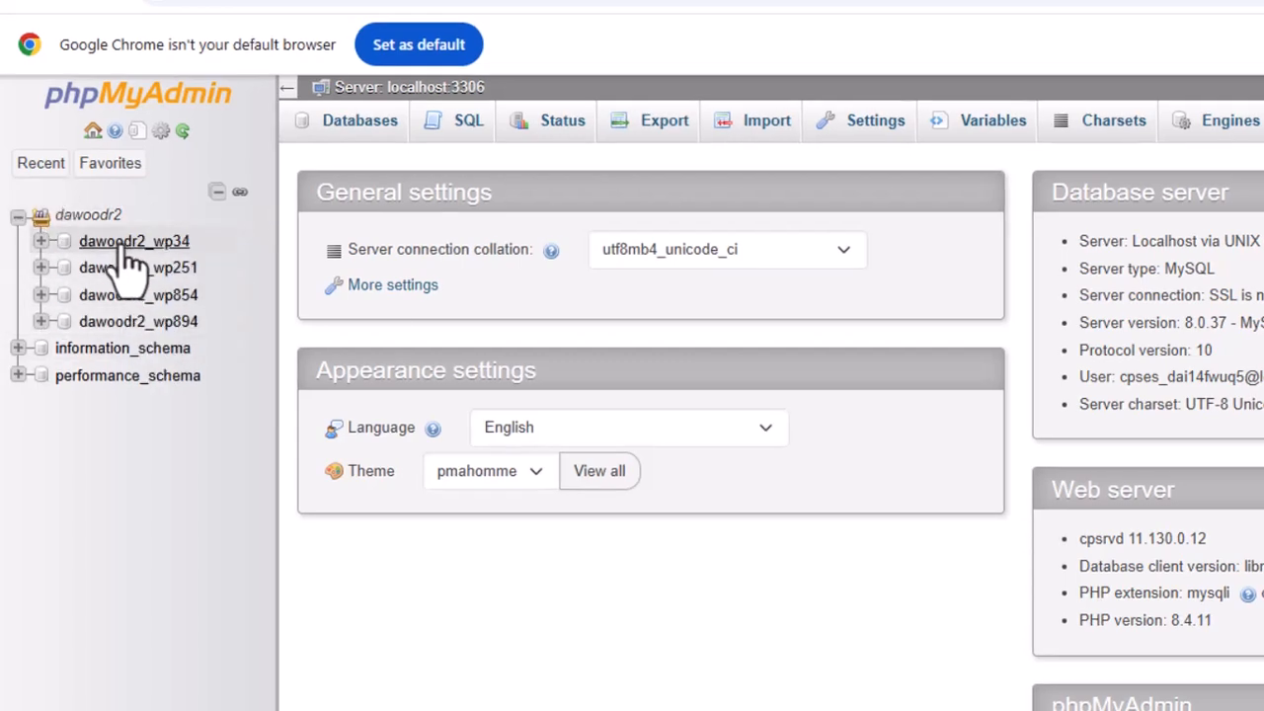
{"action": "left_click", "coordinate": [91, 241]}
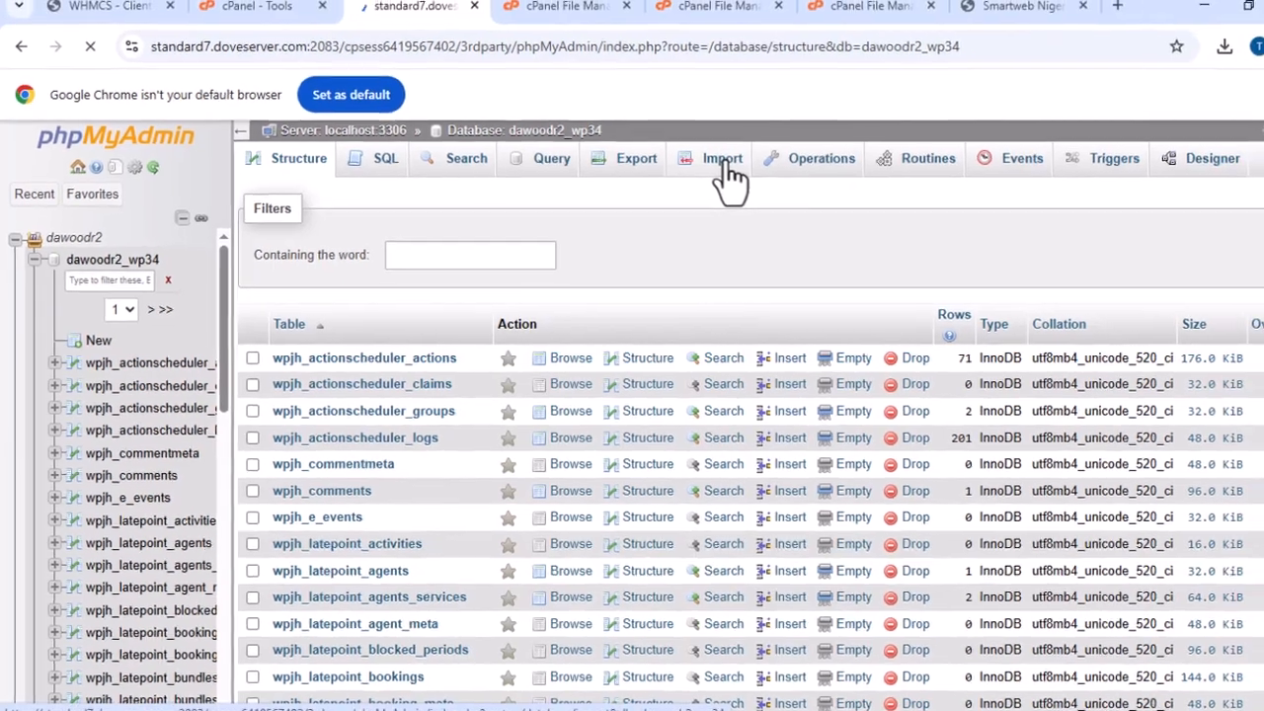
- Select ibzarcom_wp787.sql from Downloads as the file to import into dawoodr2_wp34, and review the import options
{"action": "left_click", "coordinate": [770, 150]}
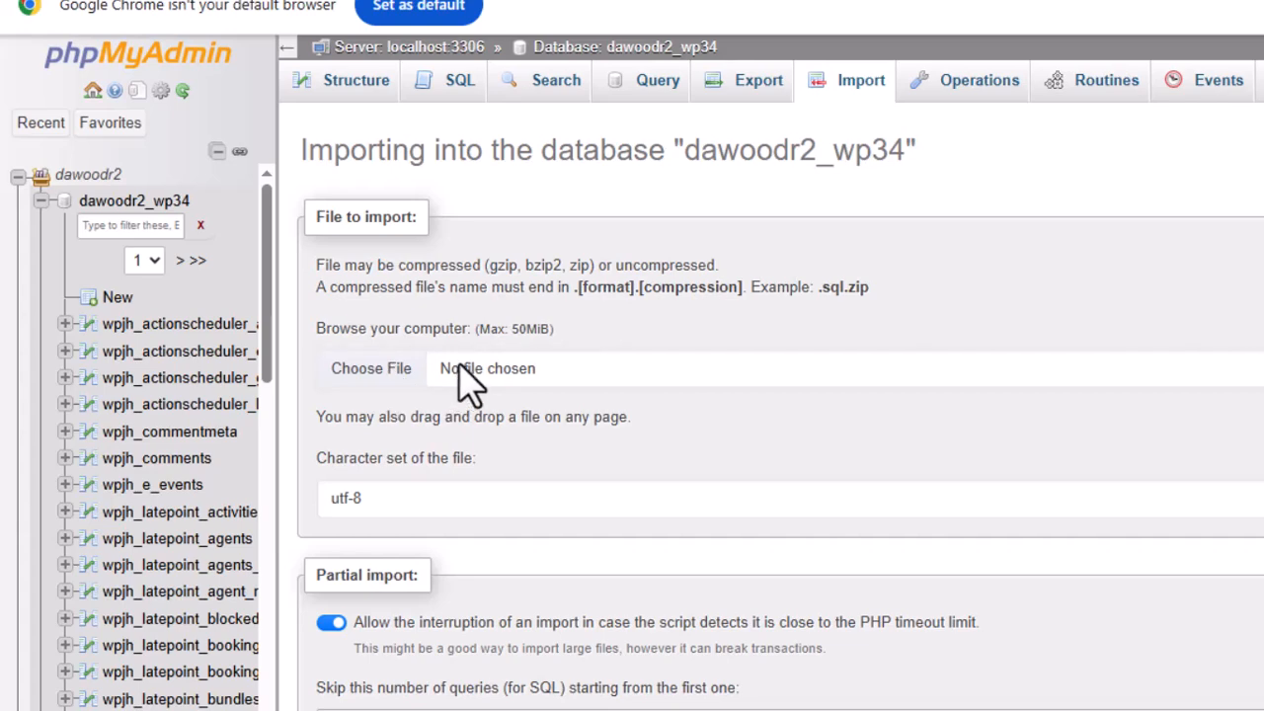
{"action": "left_click", "coordinate": [459, 367]}
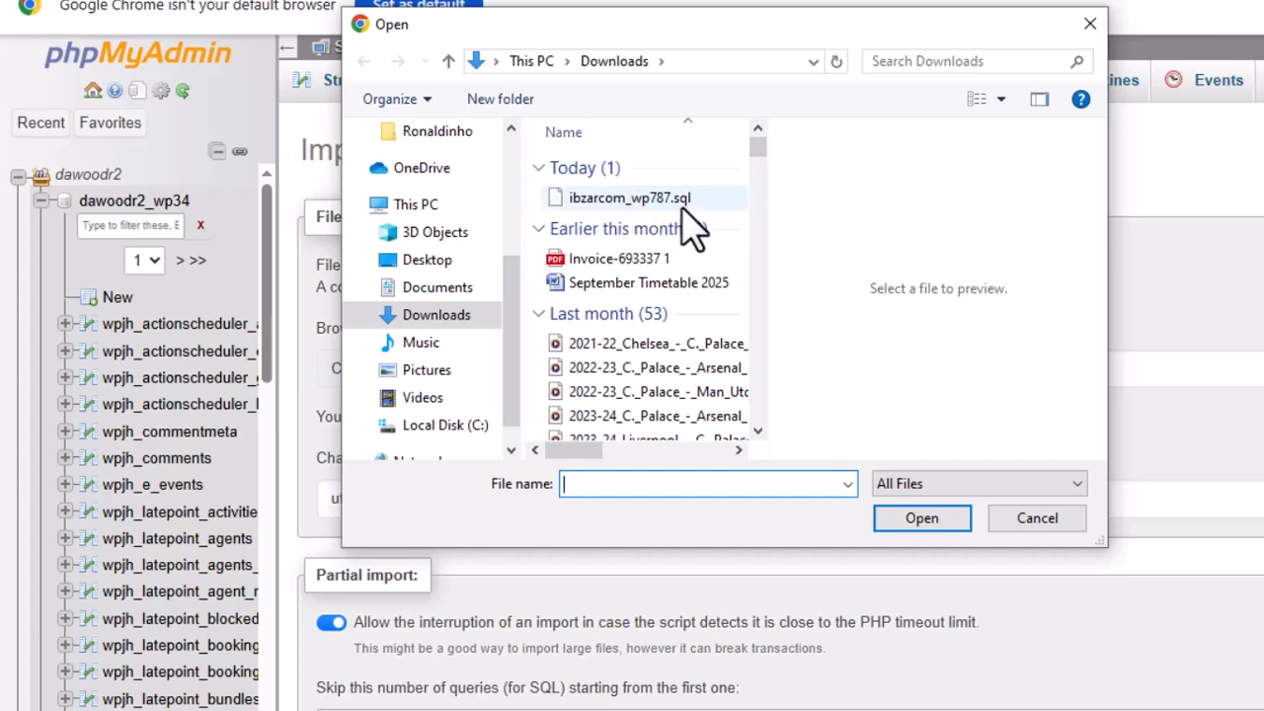
{"action": "left_click", "coordinate": [686, 197]}
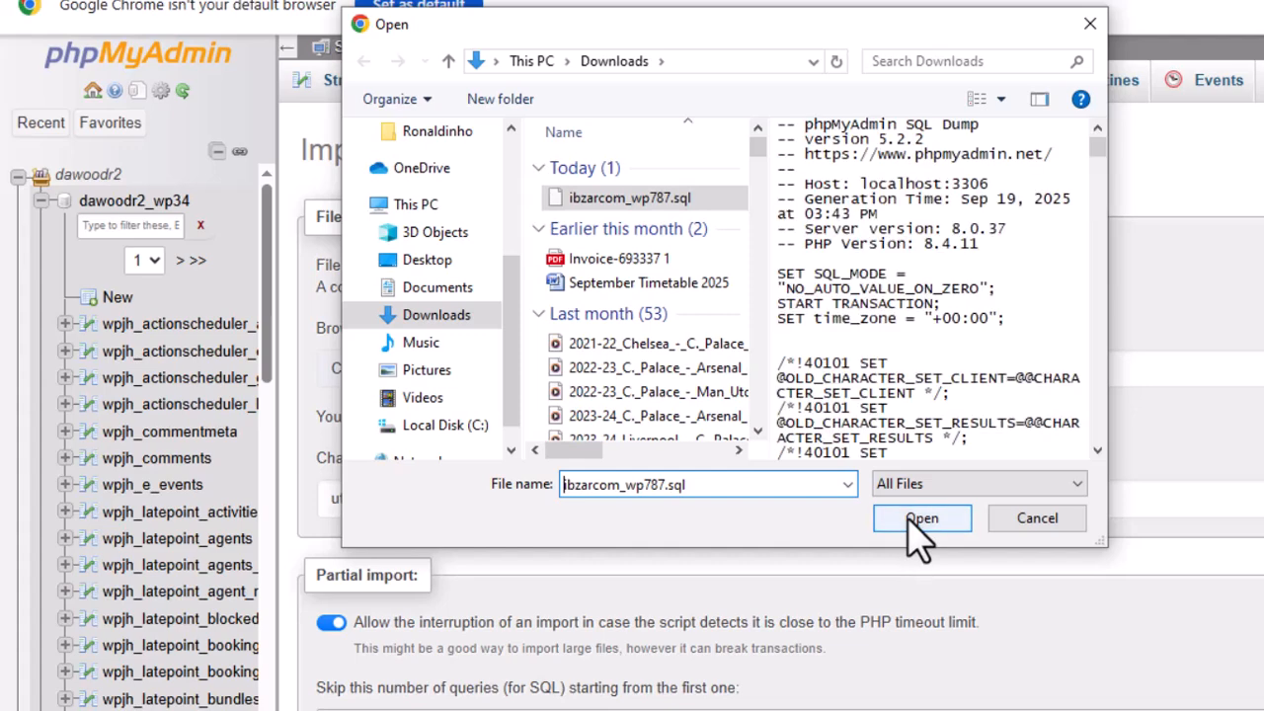
{"action": "left_click", "coordinate": [921, 518]}
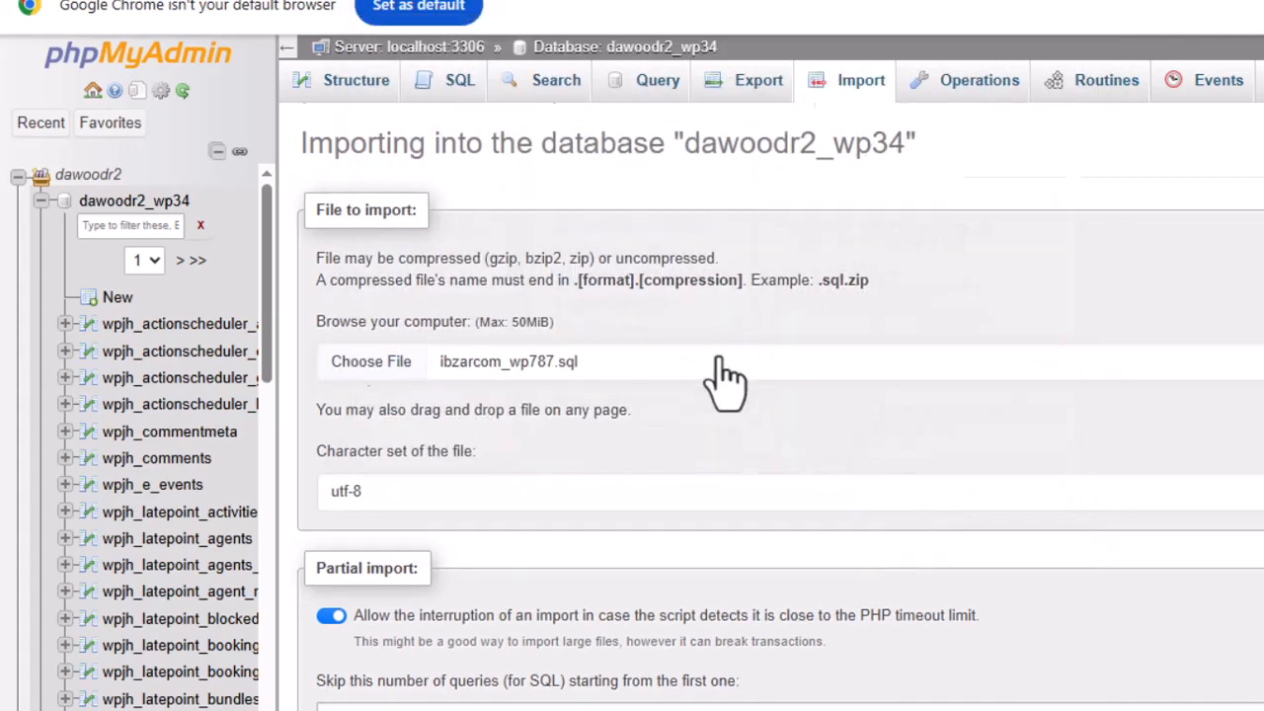
{"action": "scroll", "coordinate": [711, 356], "scroll_direction": "down", "scroll_amount": 6}
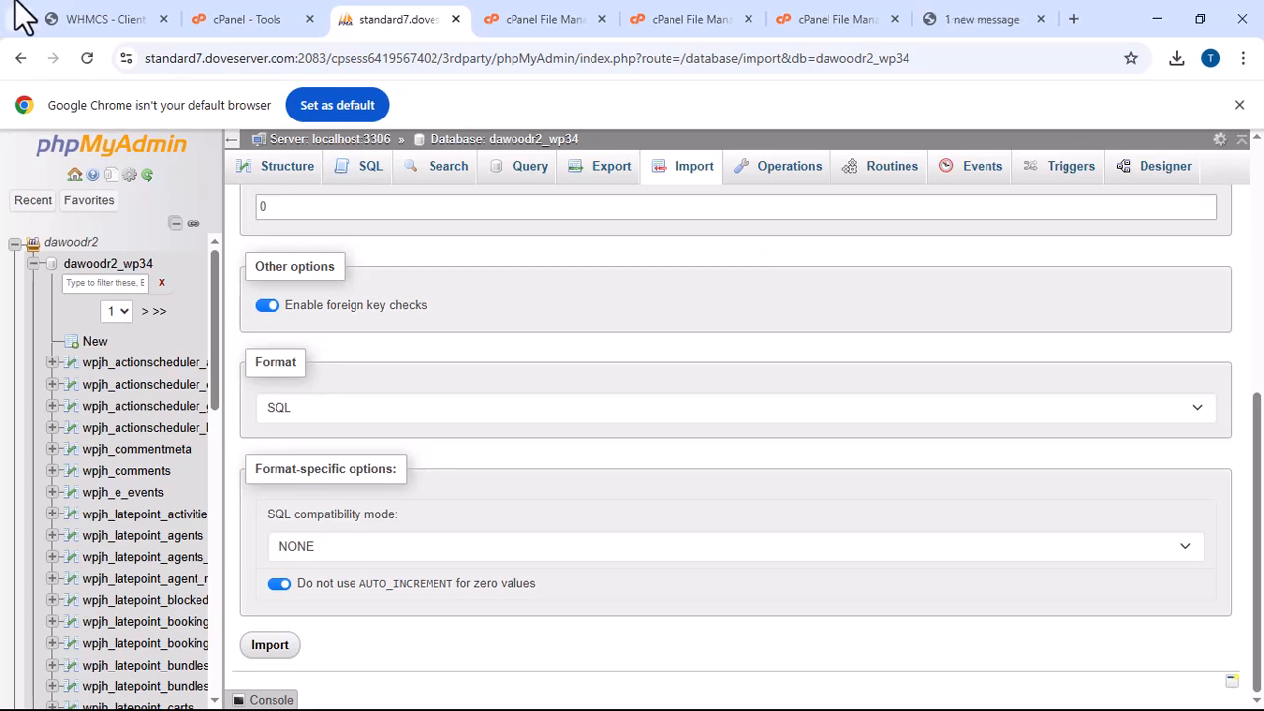
- Return to the cPanel tools page and open Manage My Databases
{"action": "left_click", "coordinate": [251, 22]}
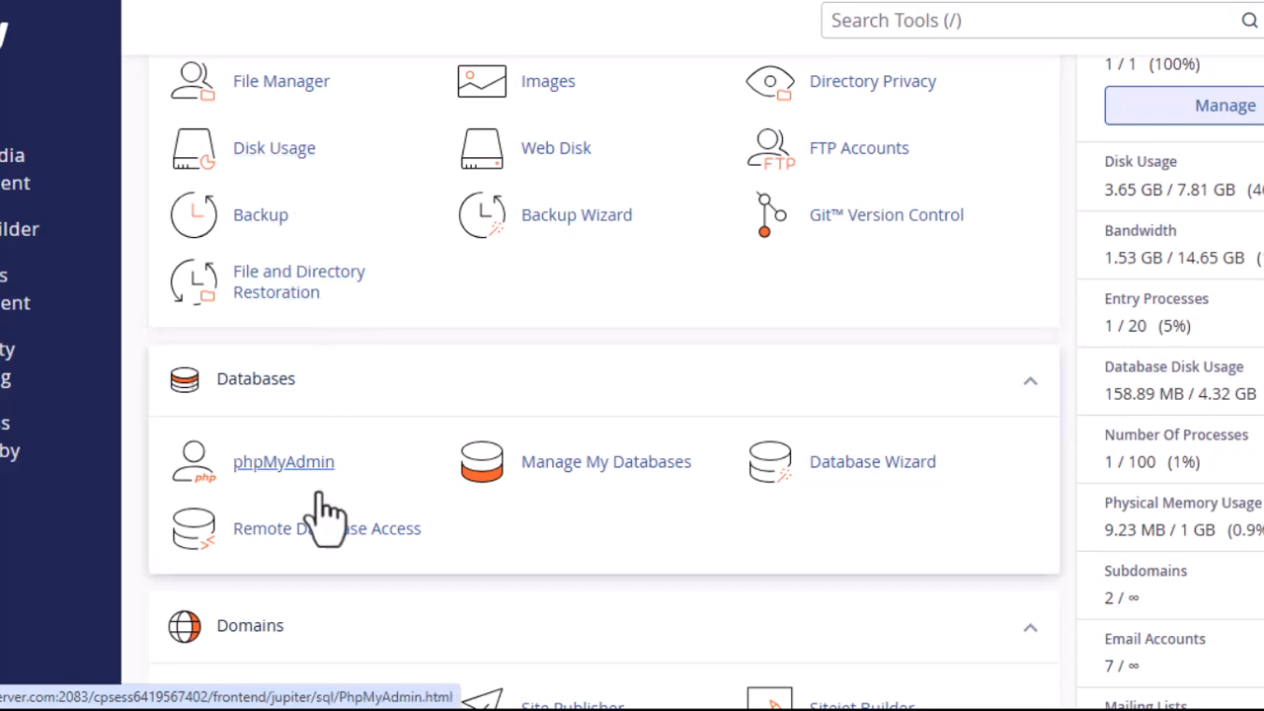
{"action": "left_click", "coordinate": [600, 466]}
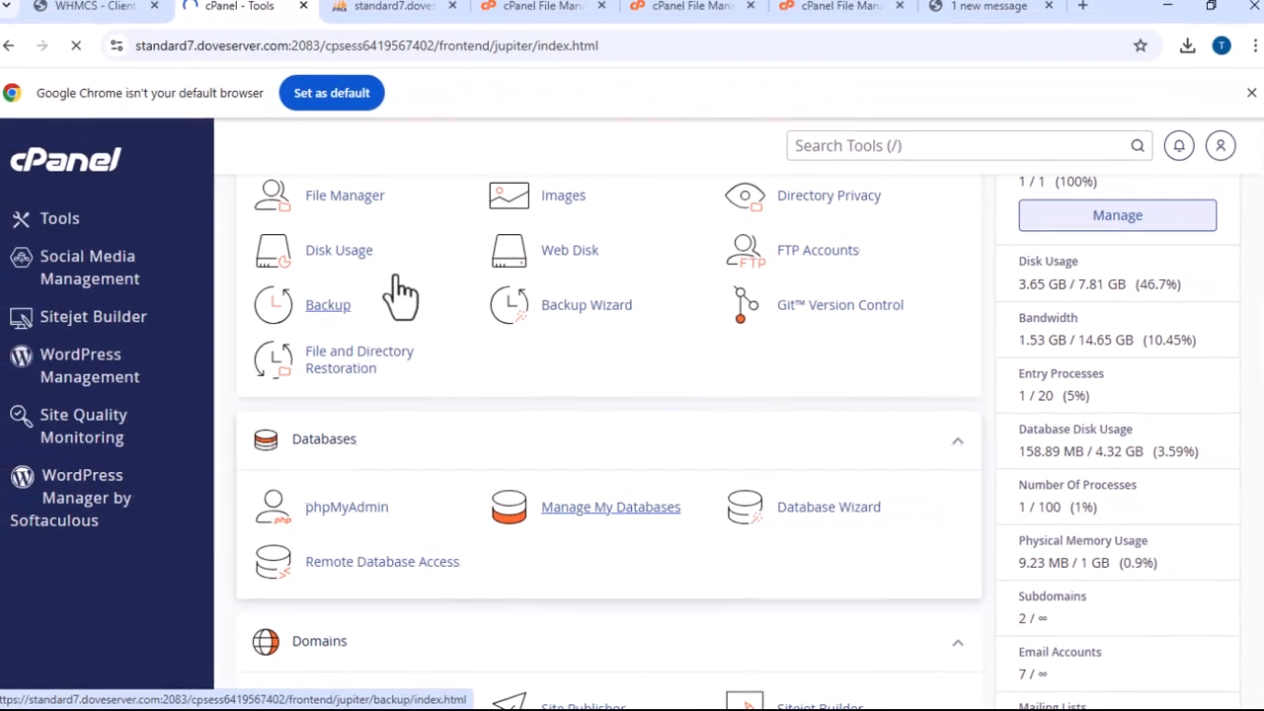
- Review the dawoodresearchinstitute.ng folder listing, its file upload page and the dawoodr2_wp34 import options, ending on the upload page
{"action": "left_click", "coordinate": [667, 2]}
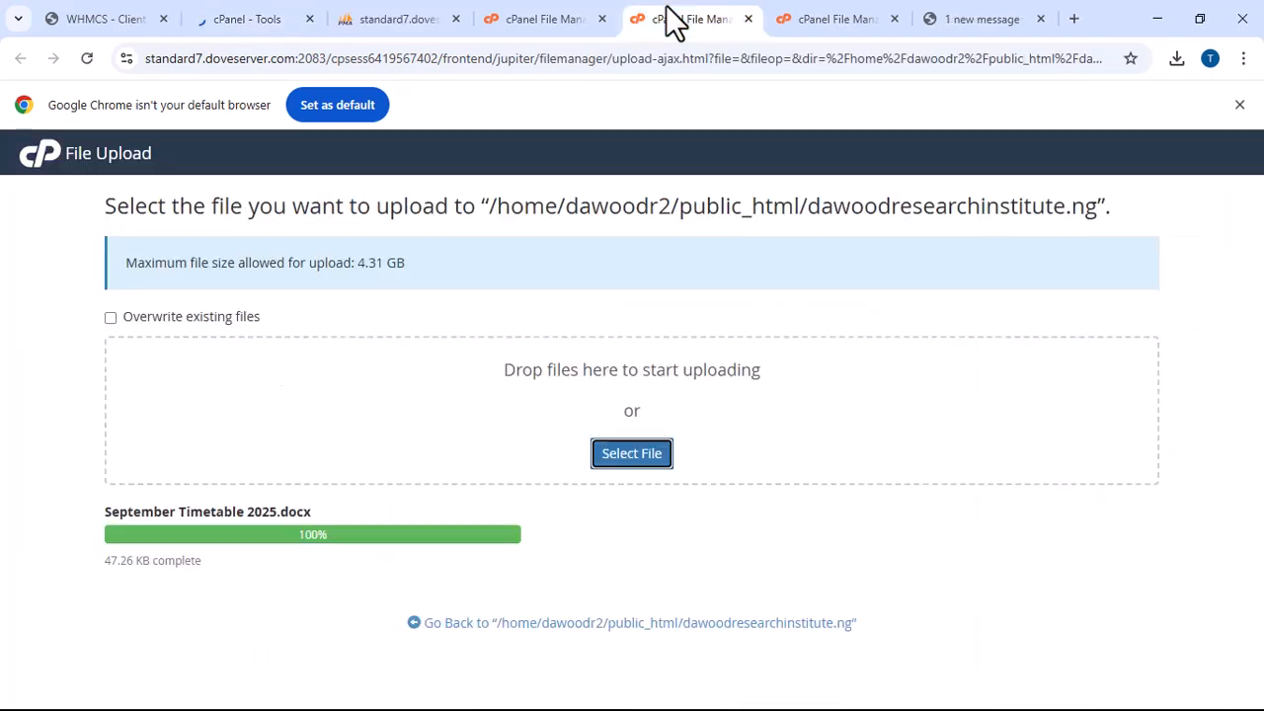
{"action": "left_click", "coordinate": [558, 14]}
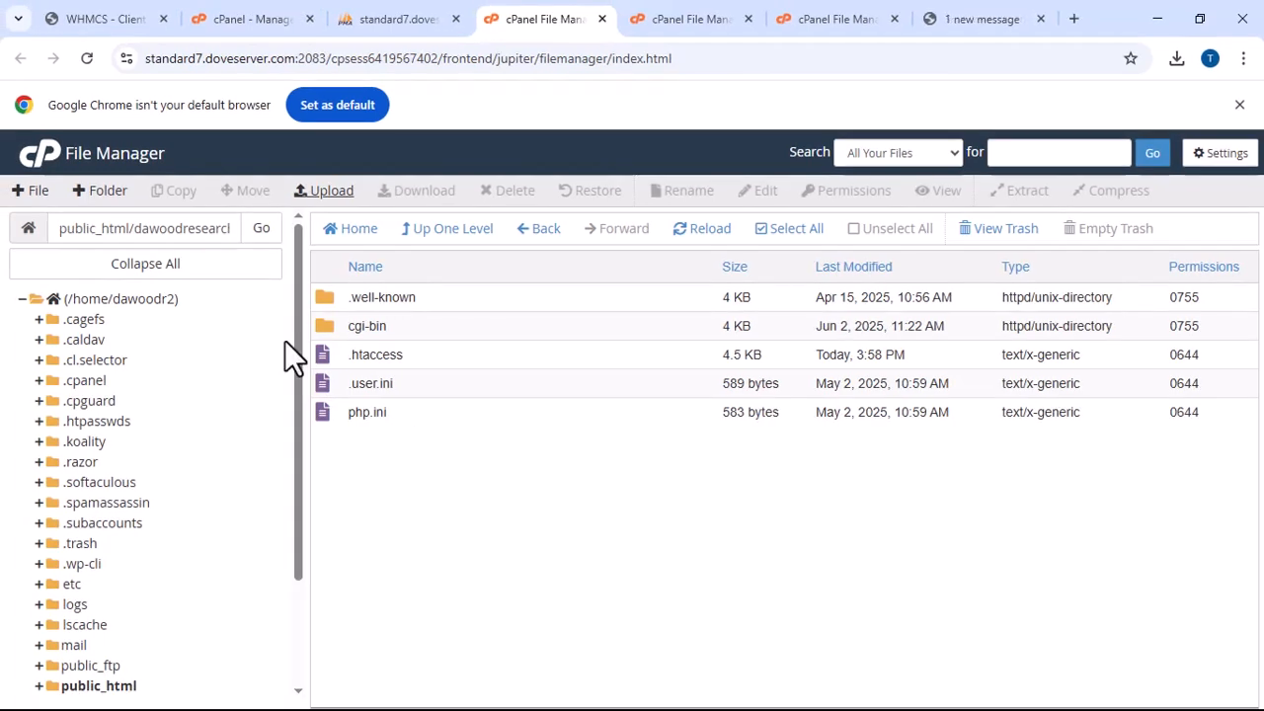
{"action": "left_click", "coordinate": [651, 25]}
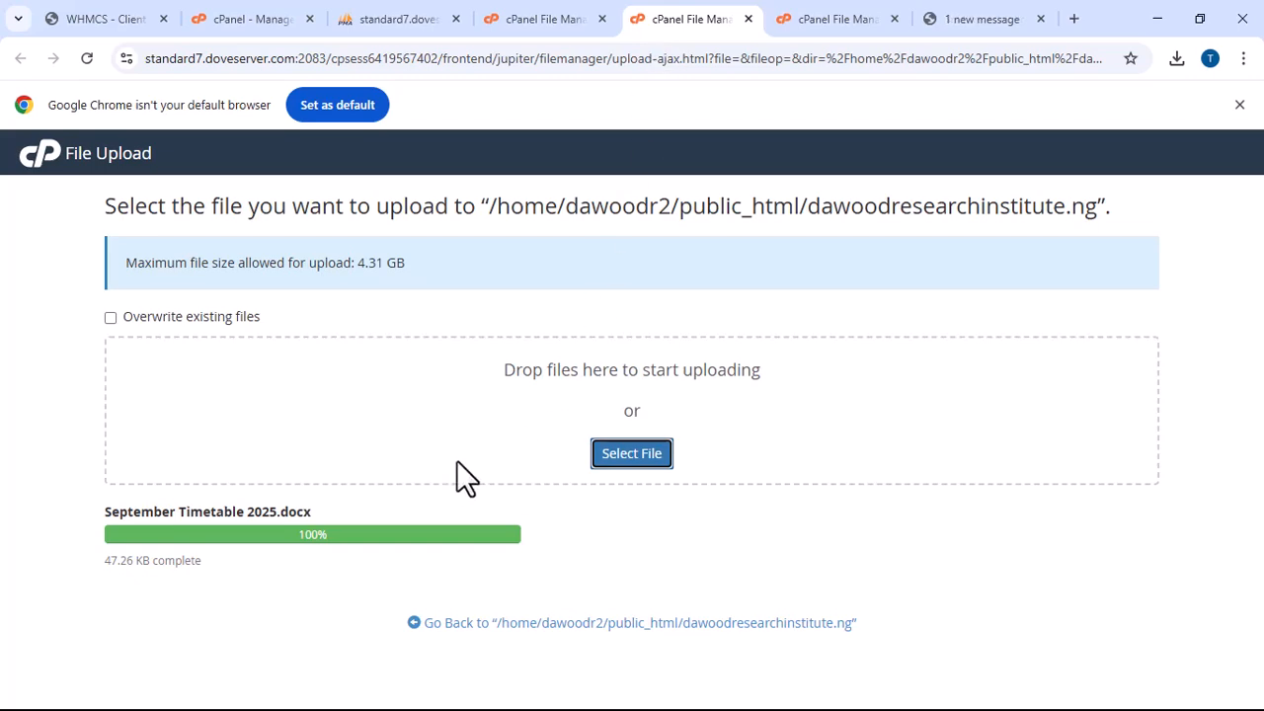
{"action": "left_click", "coordinate": [419, 21]}
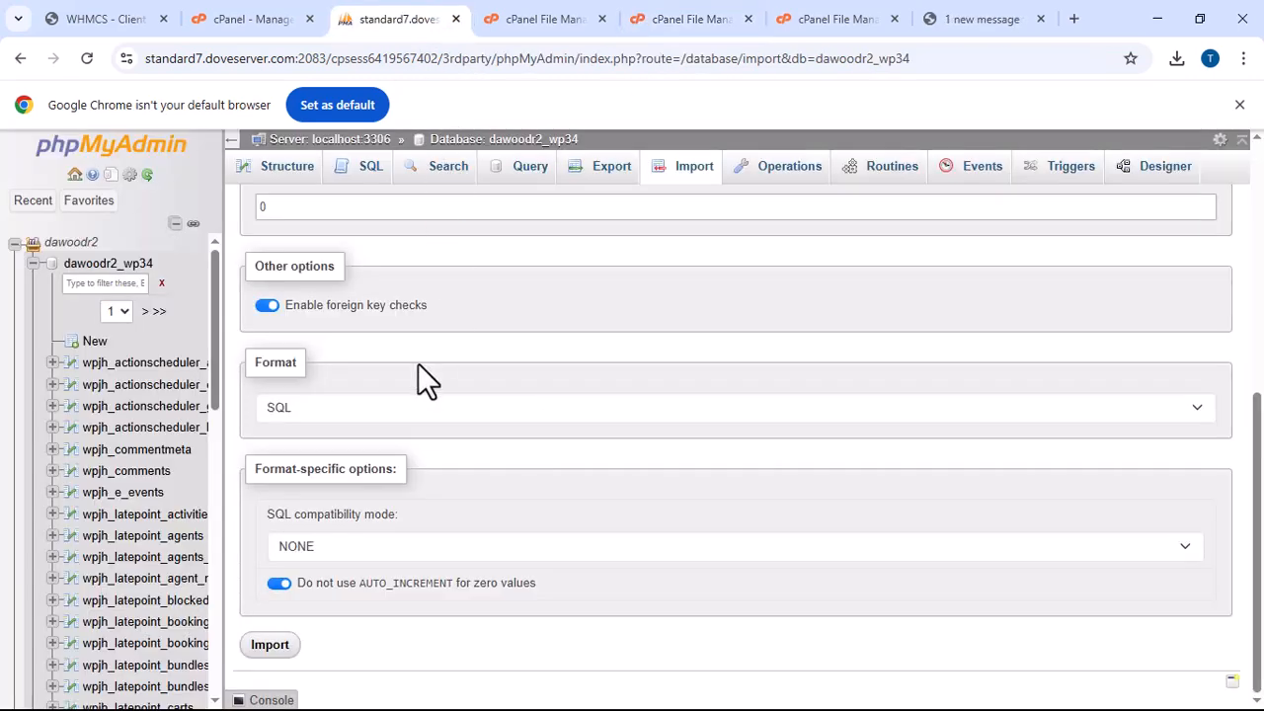
{"action": "left_click", "coordinate": [548, 22]}
{"action": "left_click", "coordinate": [810, 22]}
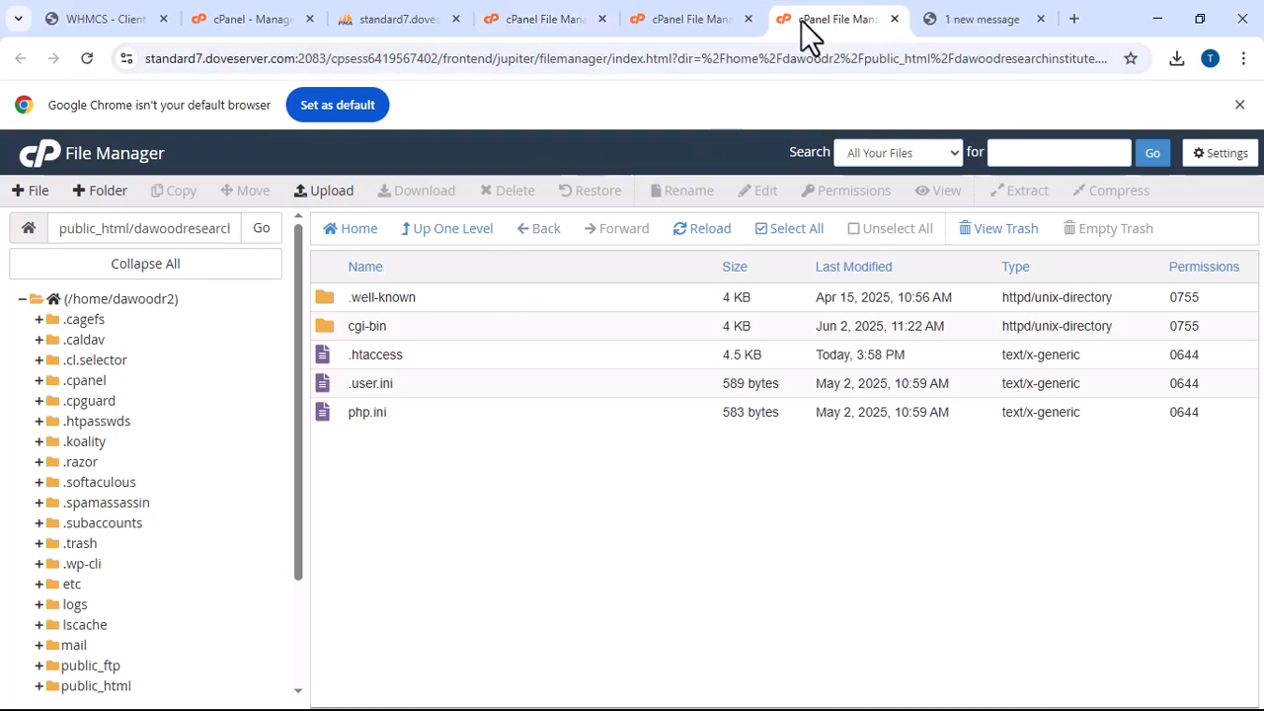
{"action": "left_click", "coordinate": [679, 22]}
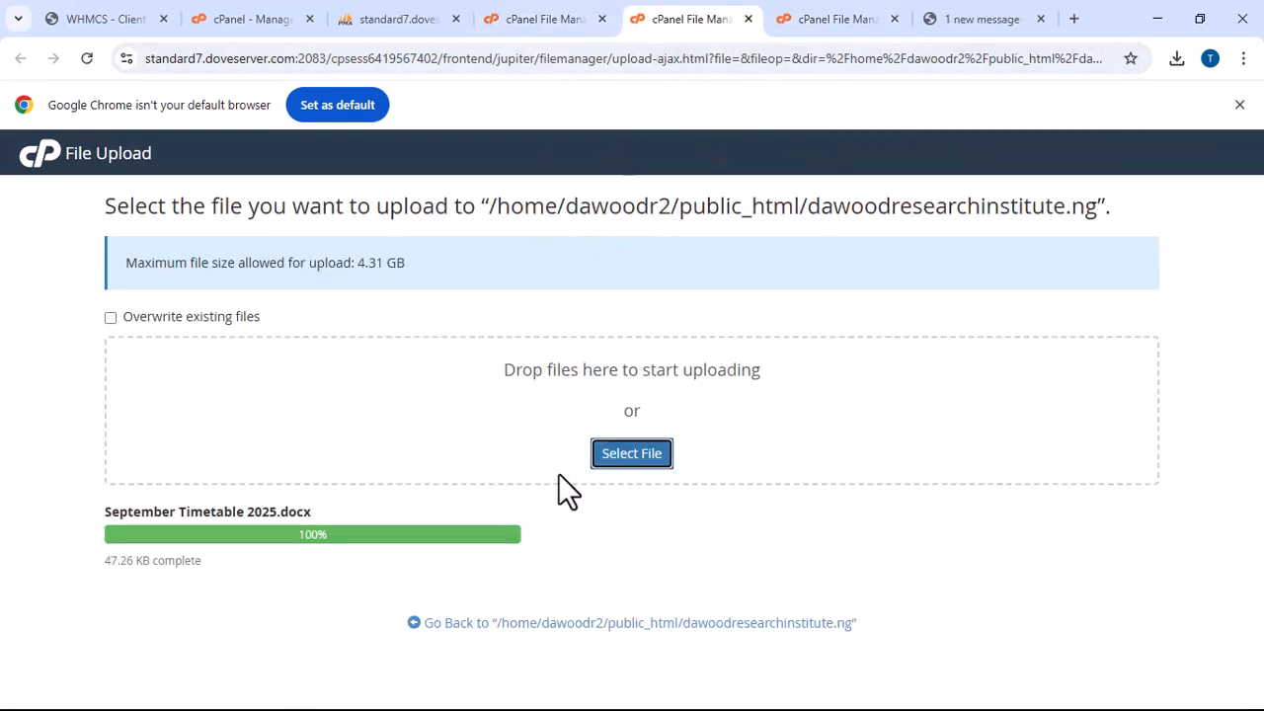